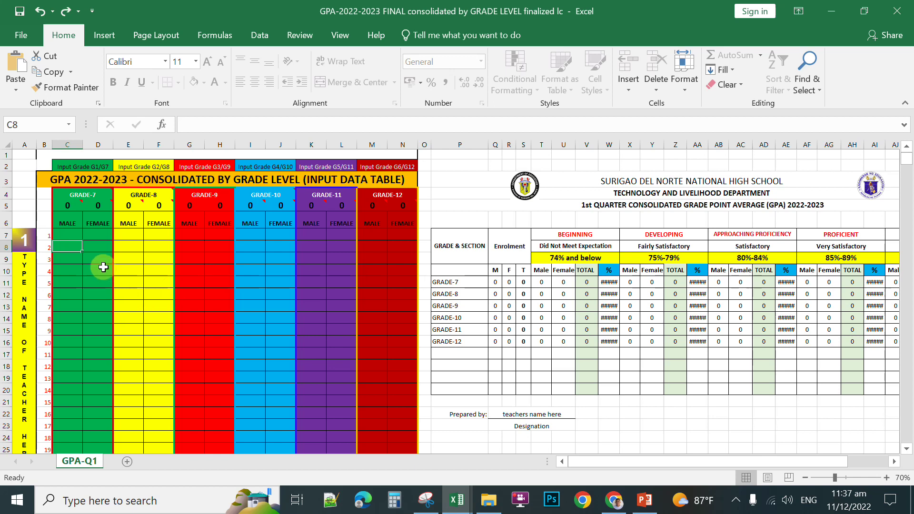
Step: Select, then clear, the Grade-7 input columns in the GPA workbook and scroll through the sheet
left_click_drag(70, 145, 223, 147)
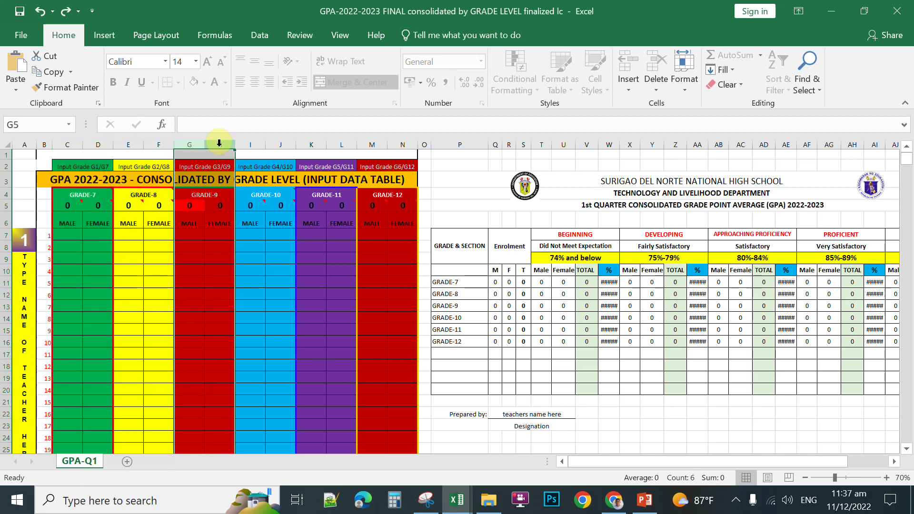
left_click(131, 259)
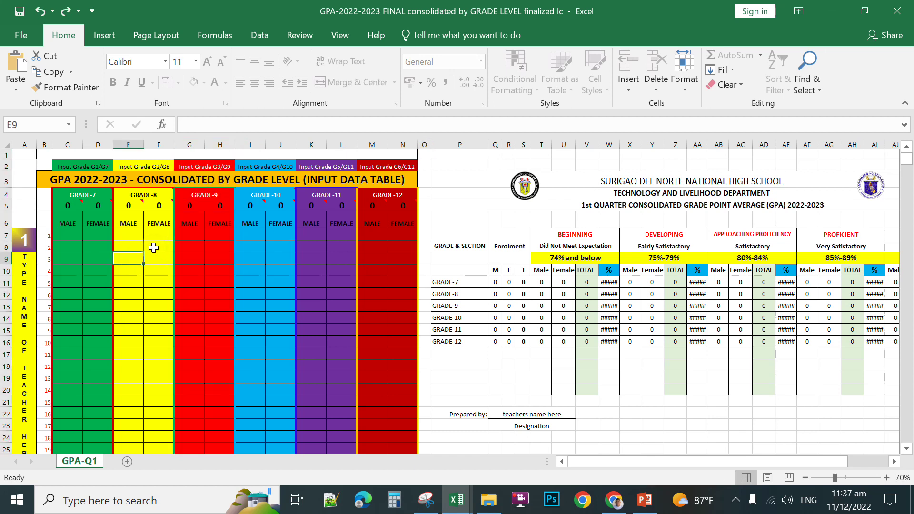
left_click_drag(909, 163, 905, 186)
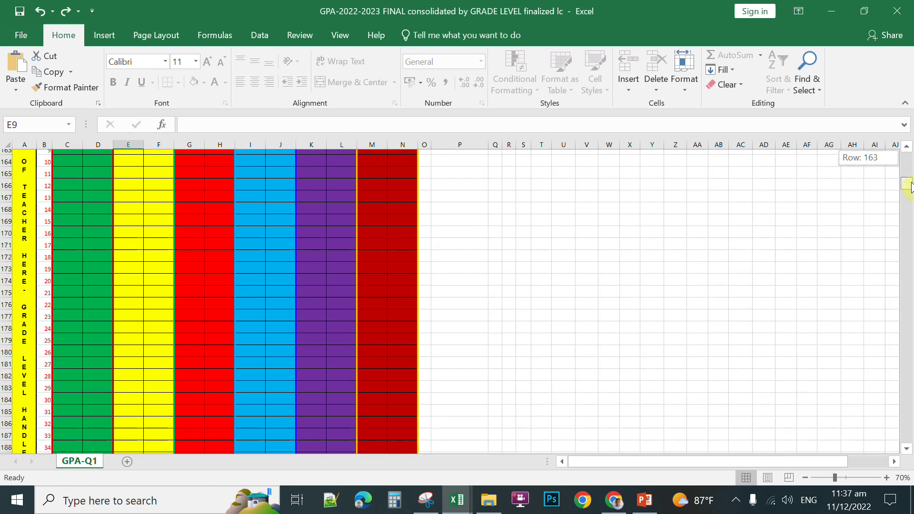
scroll(49, 298, "down", 5)
scroll(42, 328, "down", 20)
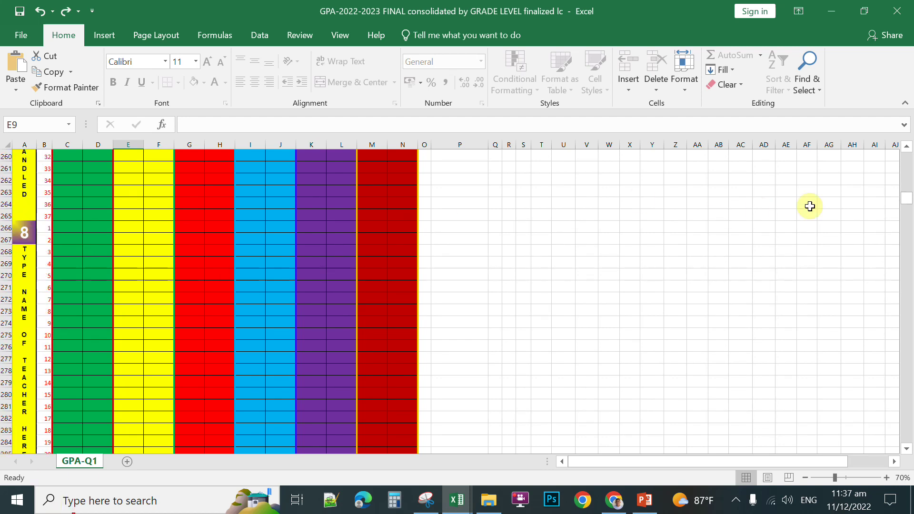
left_click_drag(909, 198, 906, 157)
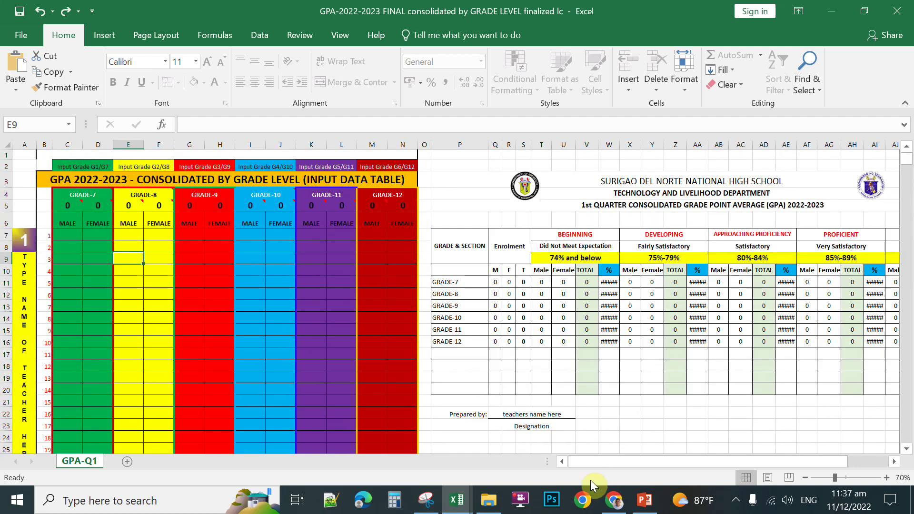
Step: In the TLE class record, select the male students' quarterly grades AJ12:AJ29
left_click(457, 504)
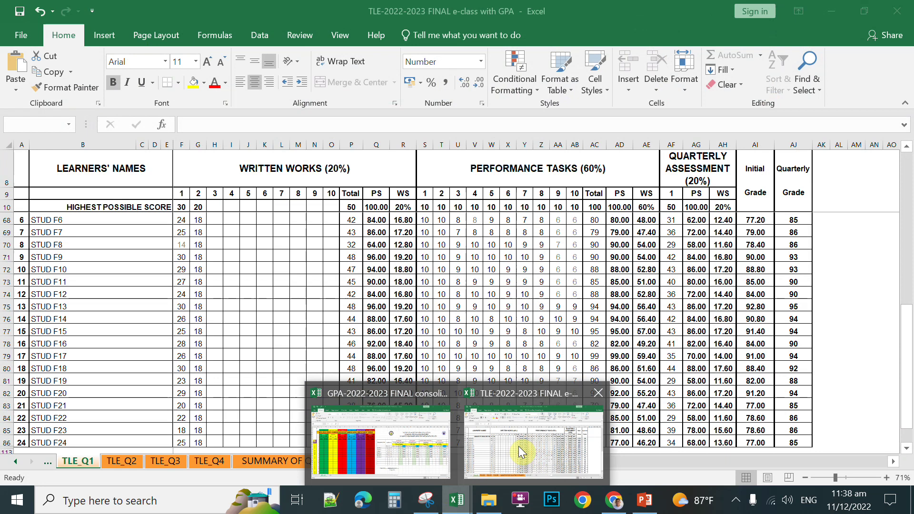
left_click(518, 447)
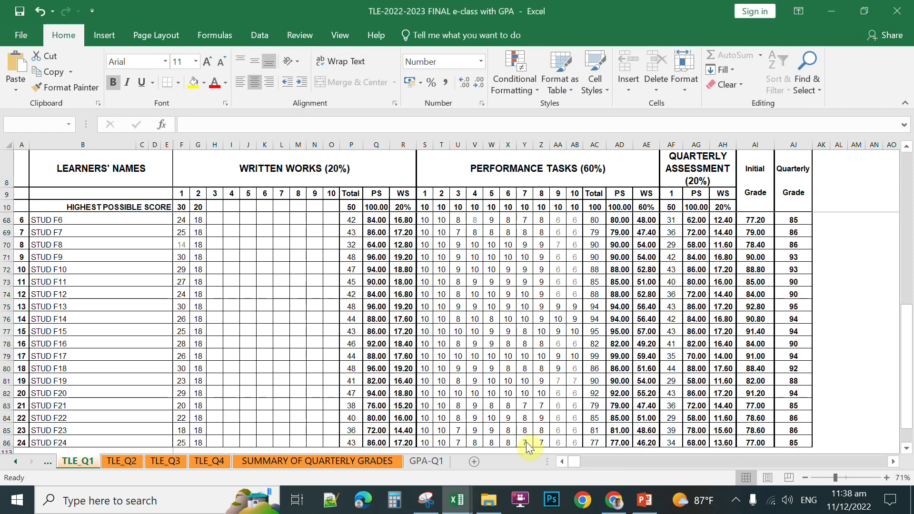
left_click(874, 306)
scroll(908, 336, "down", 1)
scroll(908, 335, "up", 3)
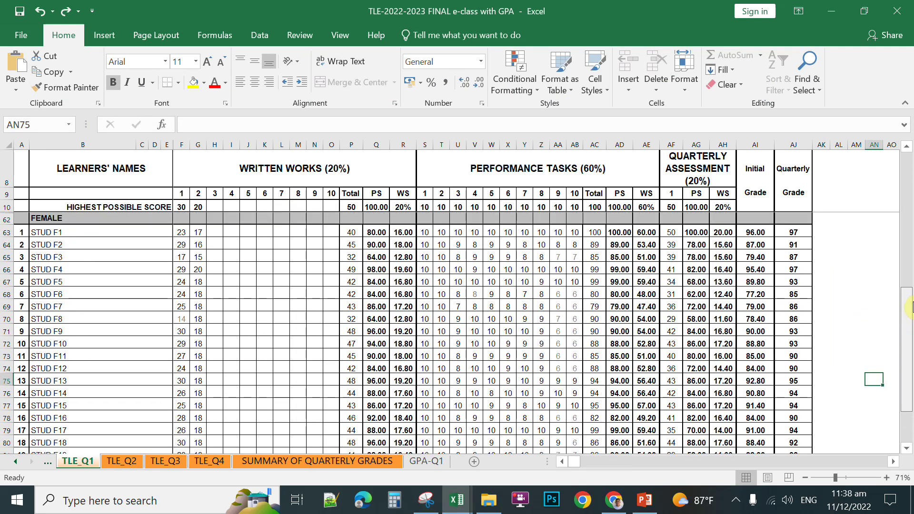
left_click_drag(792, 233, 805, 400)
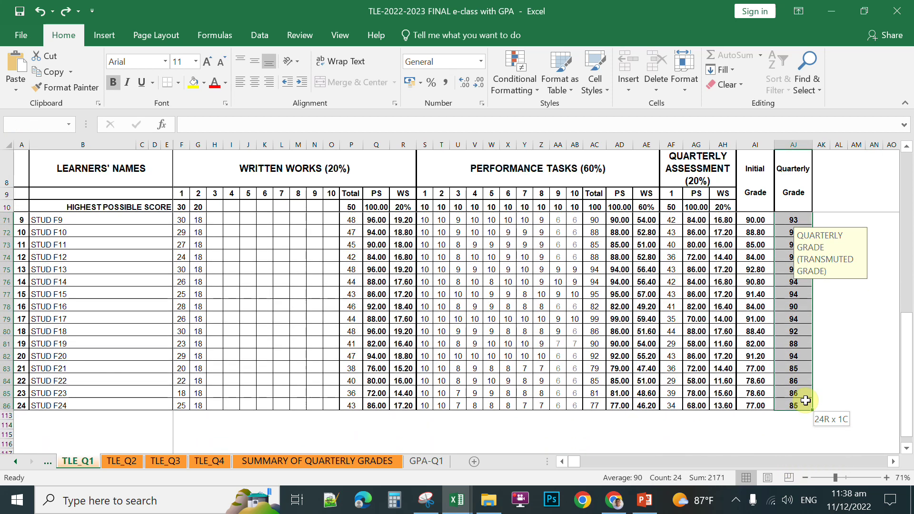
scroll(809, 352, "up", 15)
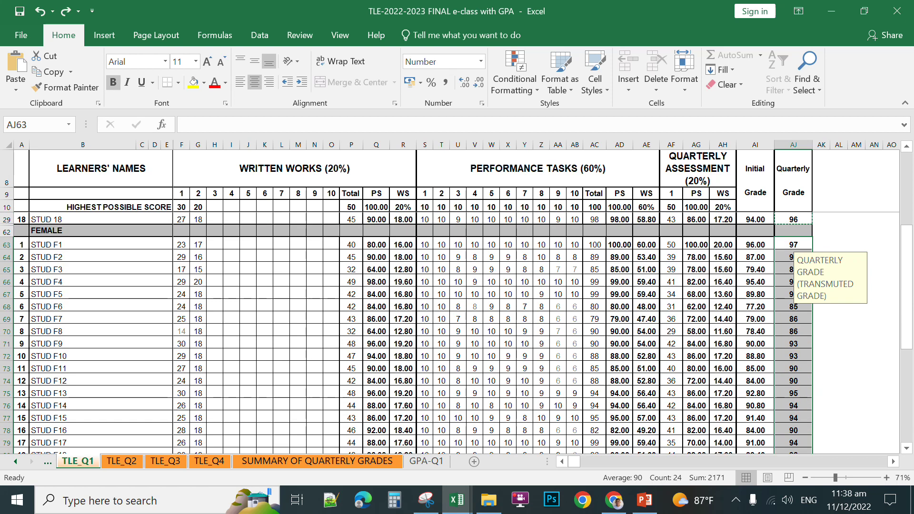
left_click_drag(792, 233, 790, 442)
Step: Copy the 18 male quarterly grades and return to the GPA consolidated workbook
right_click(790, 441)
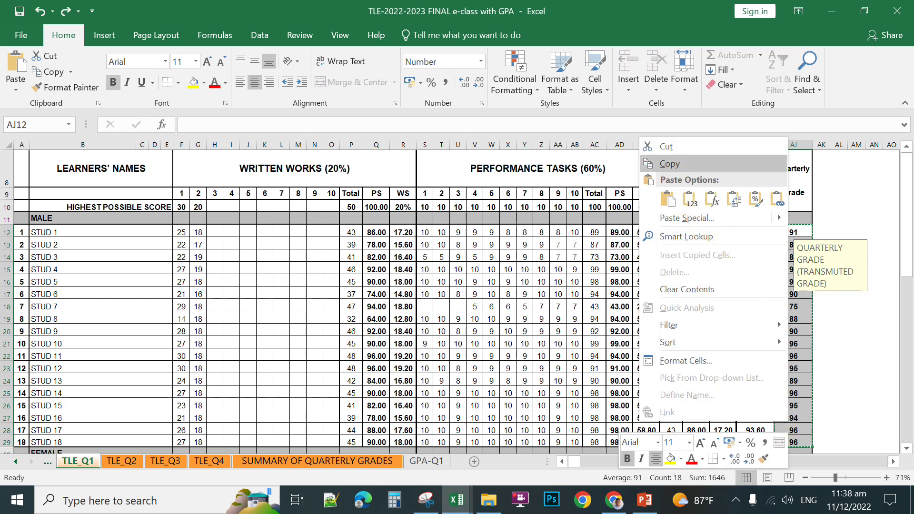
left_click(675, 163)
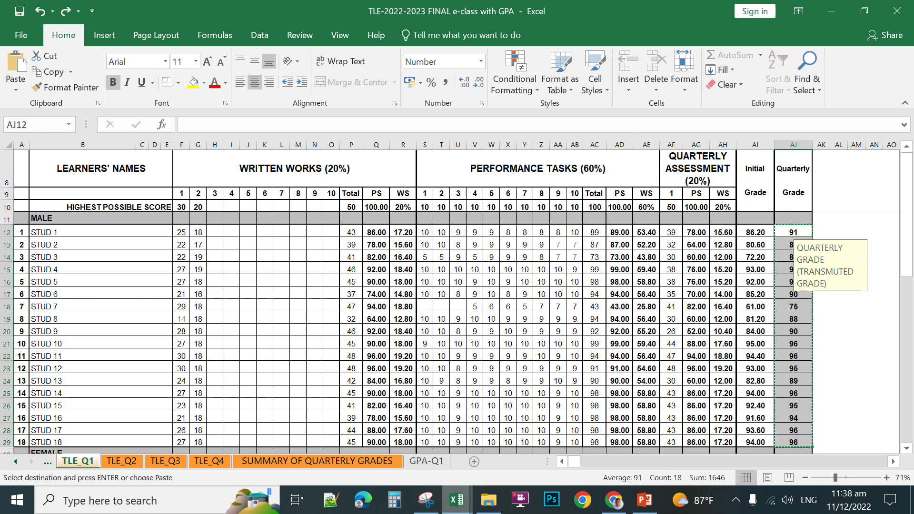
mouse_move(457, 499)
left_click(328, 409)
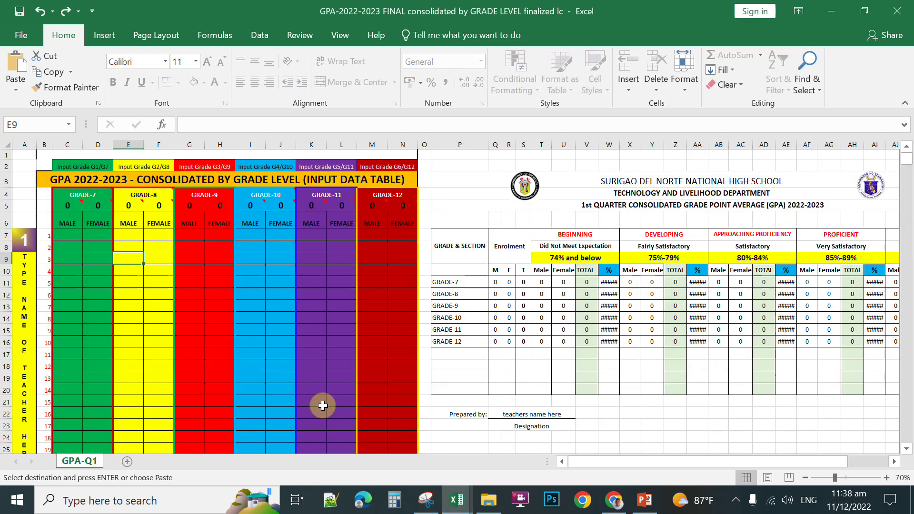
Step: Paste the 18 male grades into C7 as plain values (123)
left_click(65, 232)
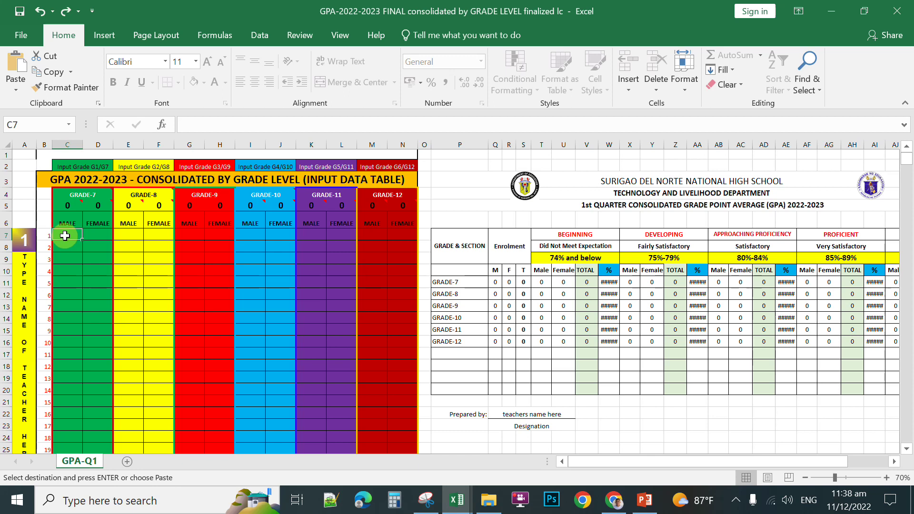
right_click(65, 235)
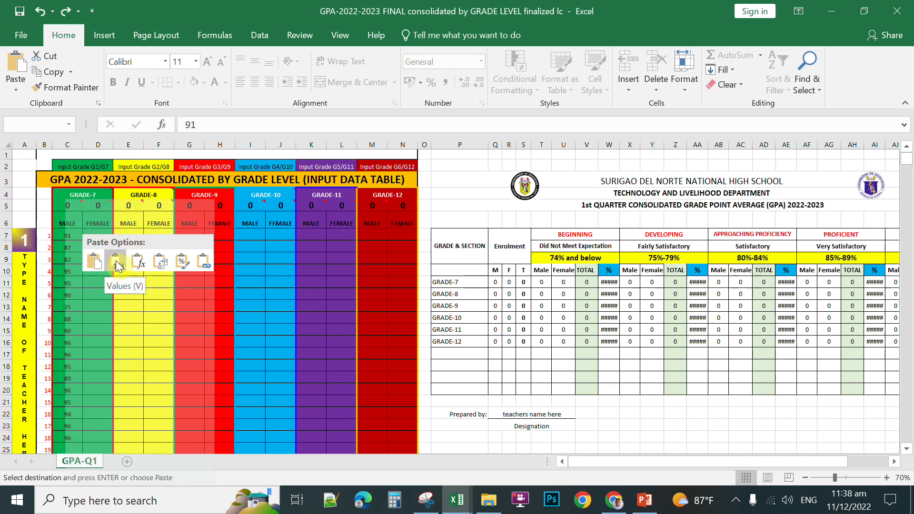
left_click(117, 264)
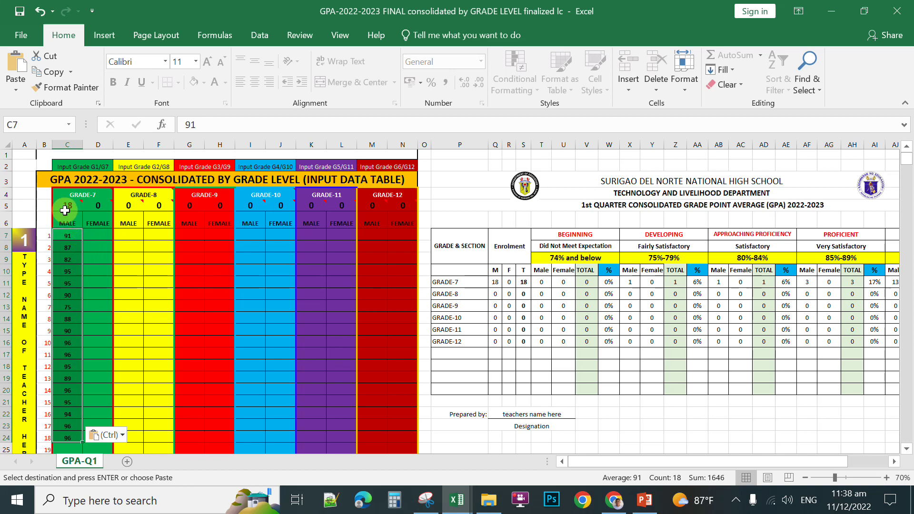
mouse_move(64, 207)
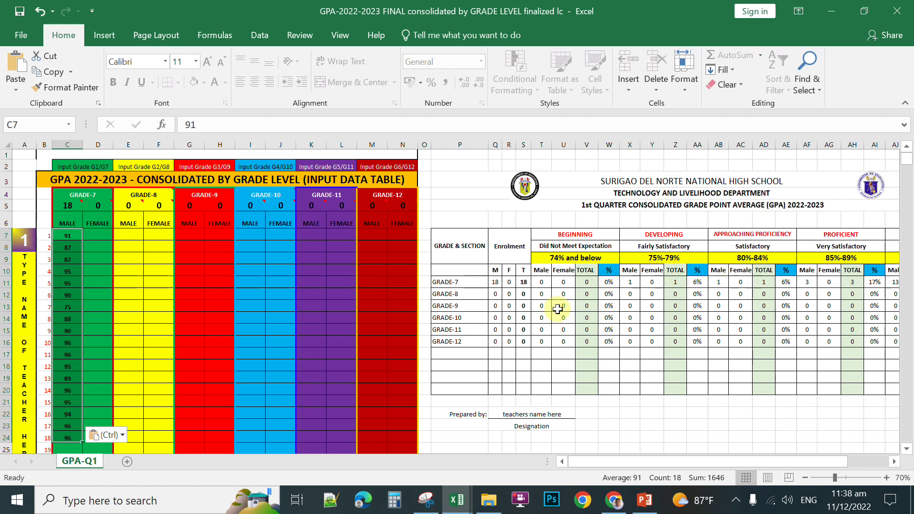
left_click(455, 500)
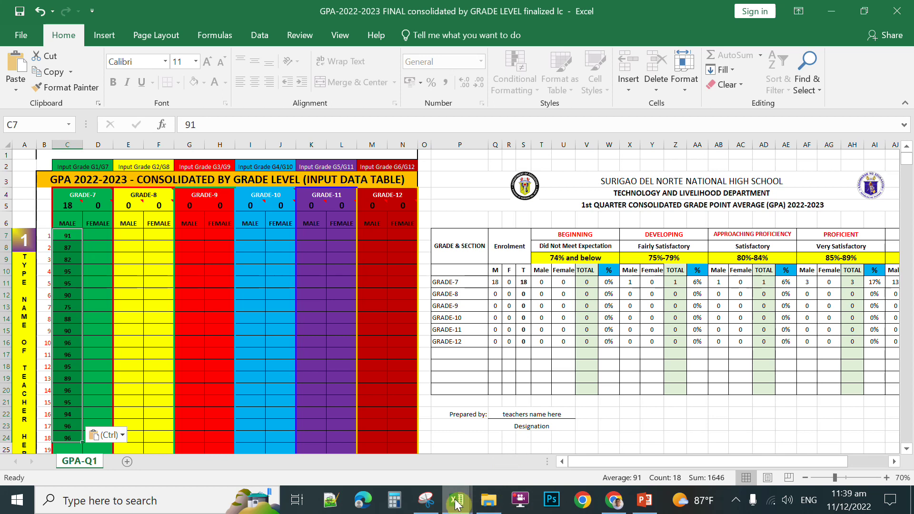
Step: Copy the female students' quarterly grades from the TLE class record and return to the GPA workbook
left_click(513, 464)
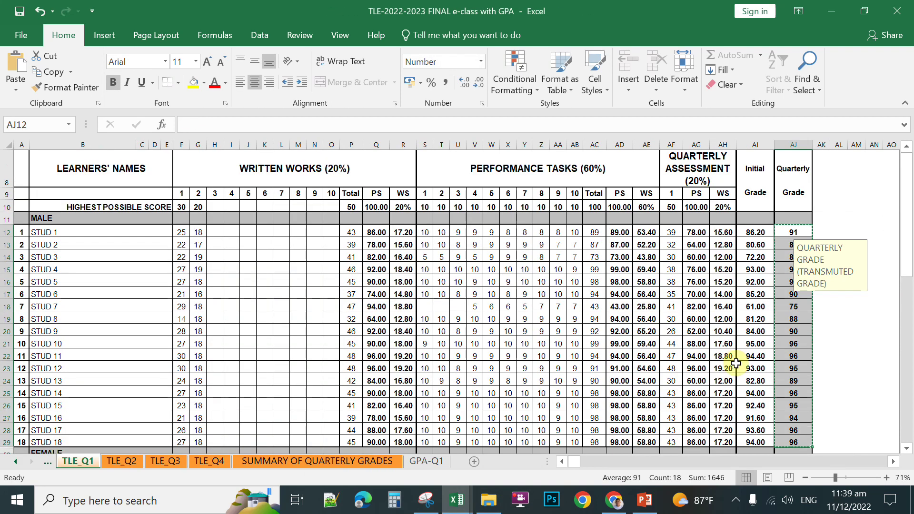
scroll(902, 364, "down", 1)
scroll(903, 364, "down", 6)
left_click(839, 342)
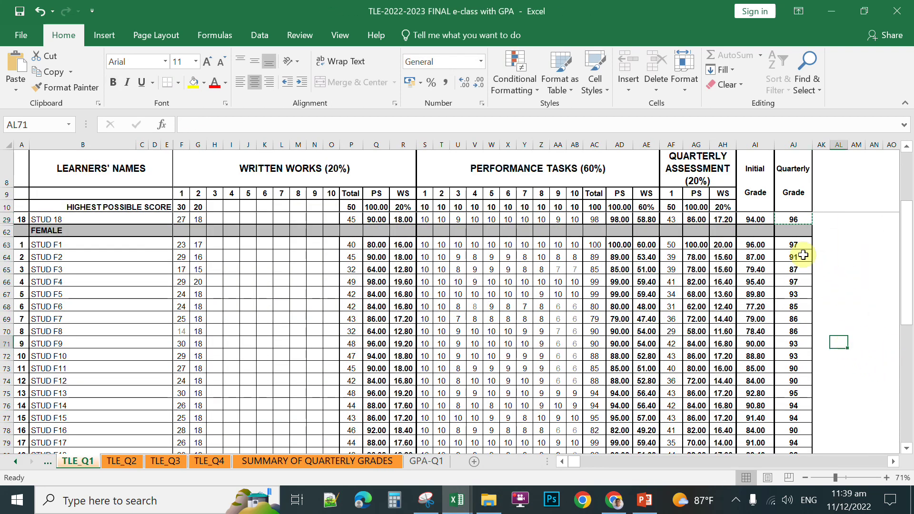
left_click_drag(802, 245, 797, 442)
right_click(797, 367)
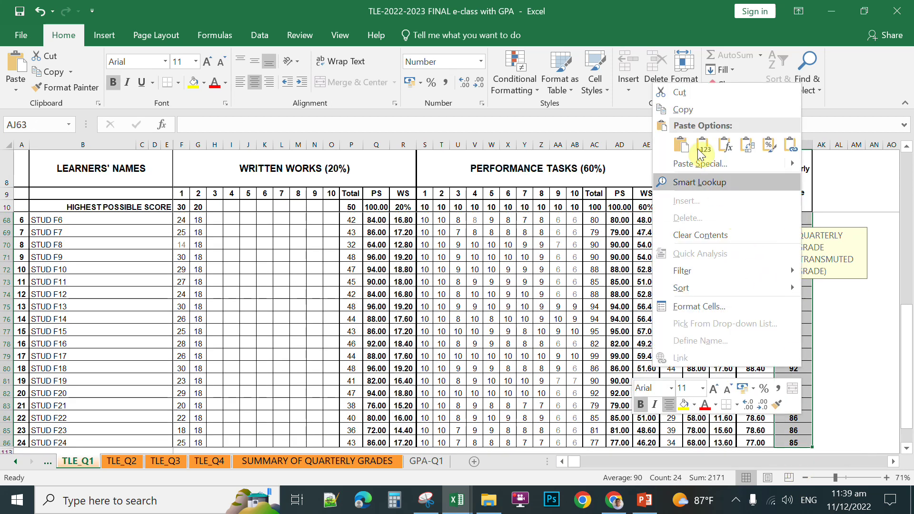
left_click(683, 110)
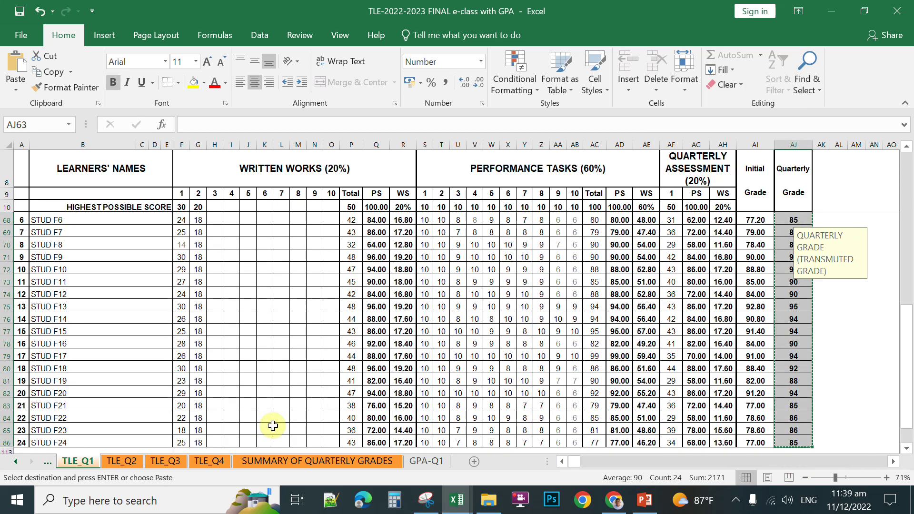
mouse_move(469, 507)
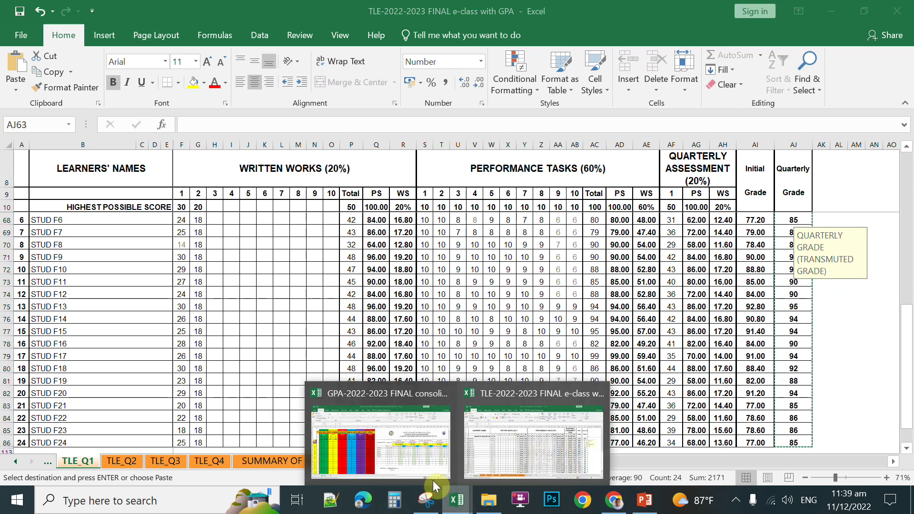
left_click(381, 433)
Step: Paste the 24 female grades into D7 as values, then move the selection off the range
left_click(98, 255)
left_click(94, 233)
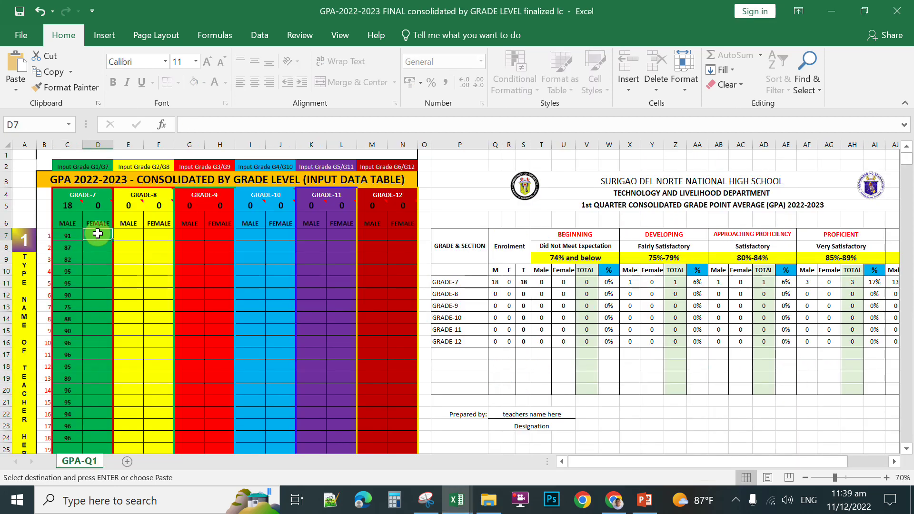
right_click(95, 234)
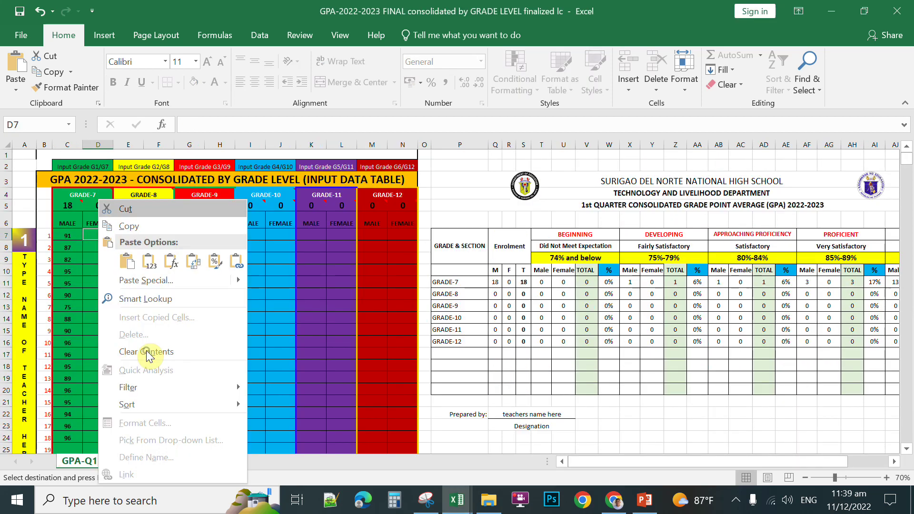
left_click(149, 261)
left_click(118, 296)
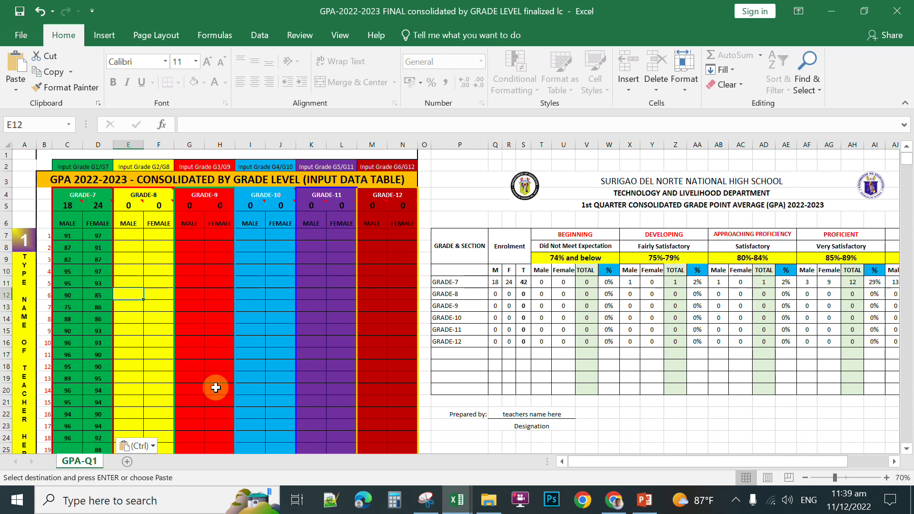
key("Down")
key("Down")
key("Down")
key("Right")
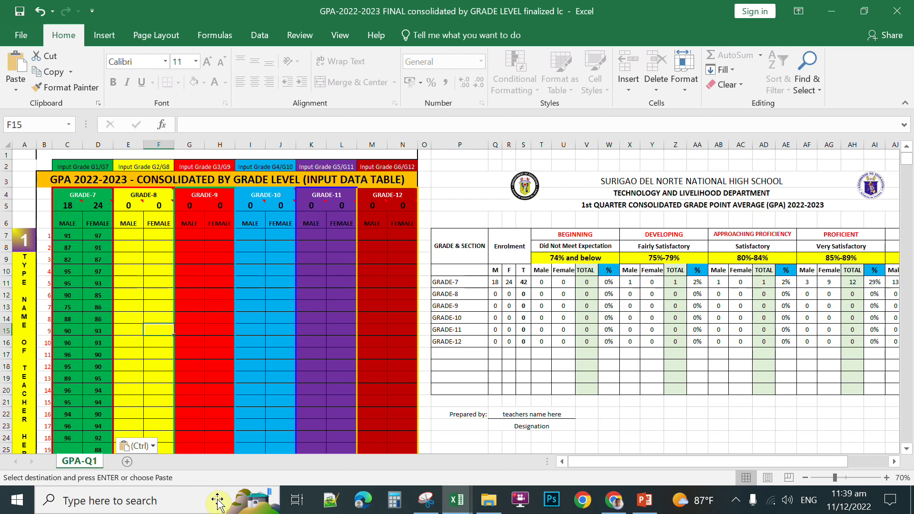
scroll(150, 323, "down", 2)
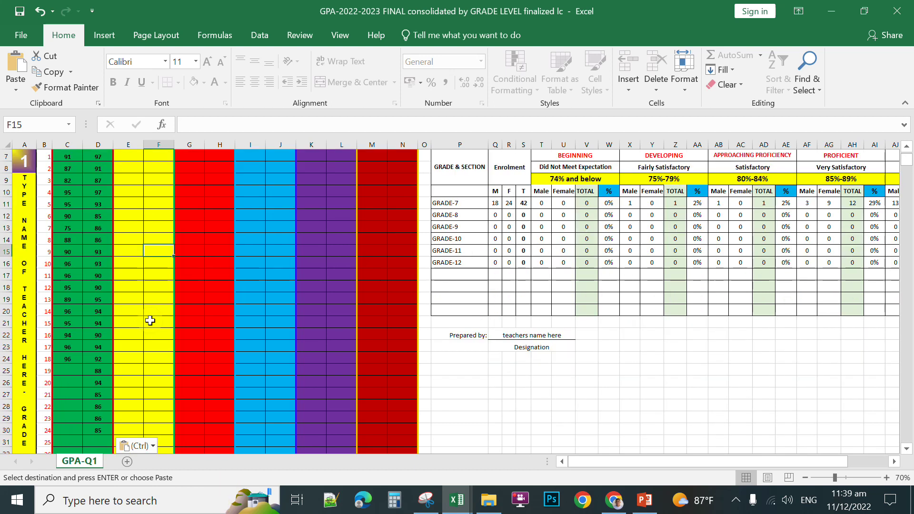
scroll(151, 313, "up", 2)
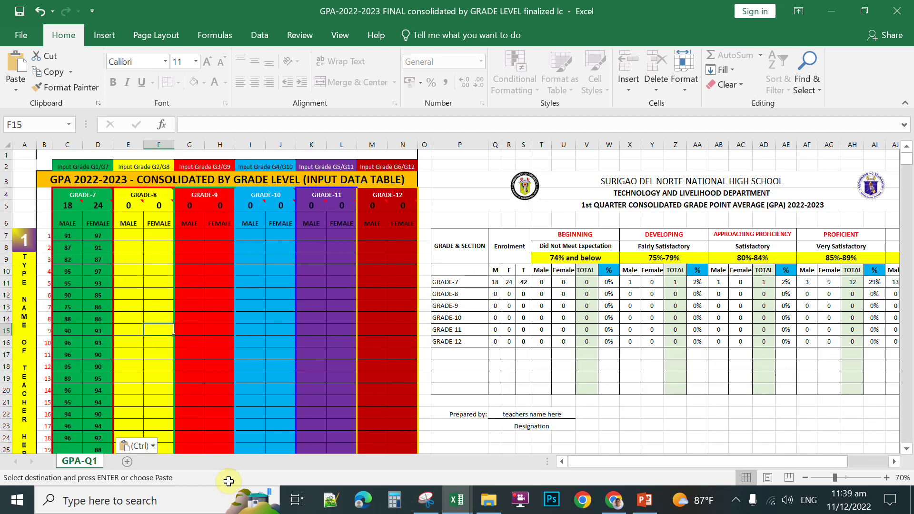
scroll(151, 317, "down", 1)
scroll(150, 317, "up", 1)
scroll(151, 317, "down", 6)
scroll(86, 242, "up", 5)
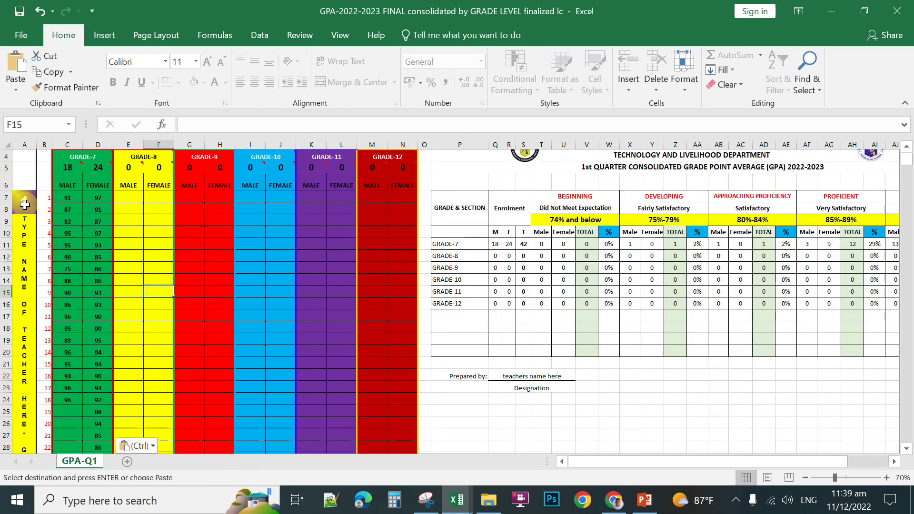
scroll(24, 205, "down", 11)
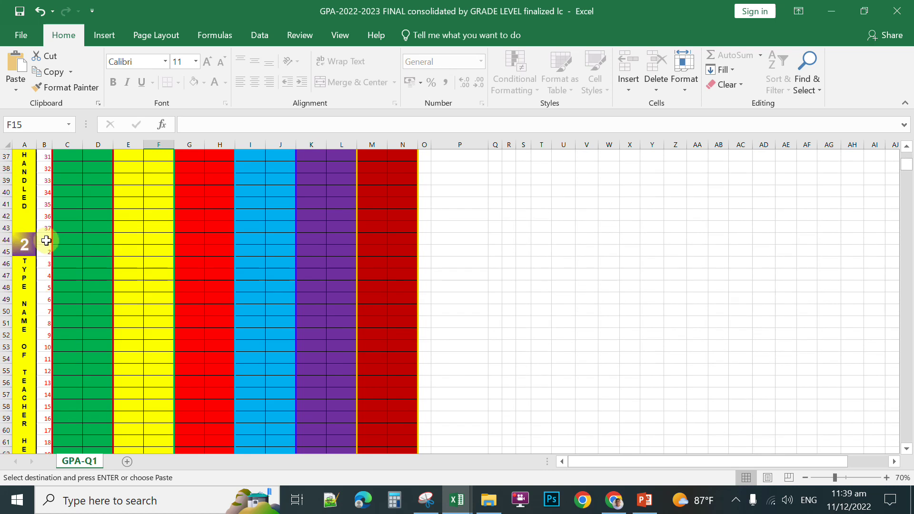
scroll(128, 357, "up", 8)
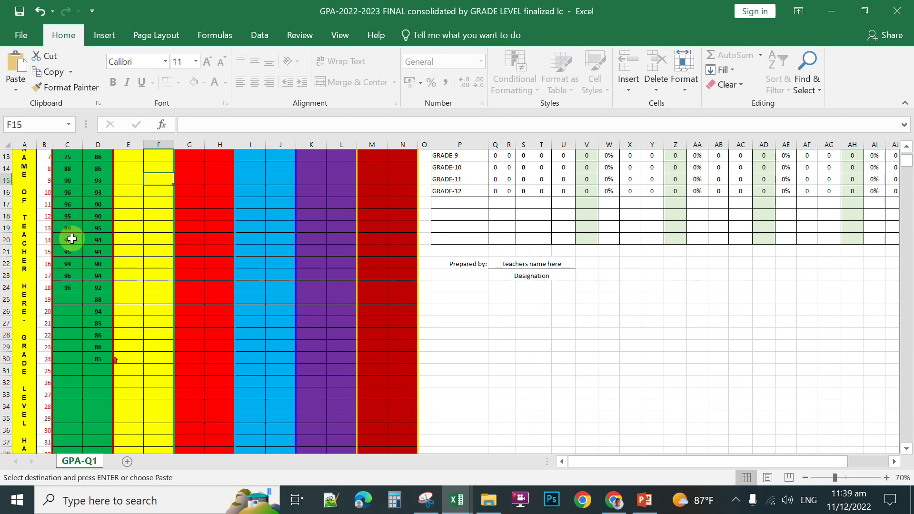
scroll(71, 239, "up", 3)
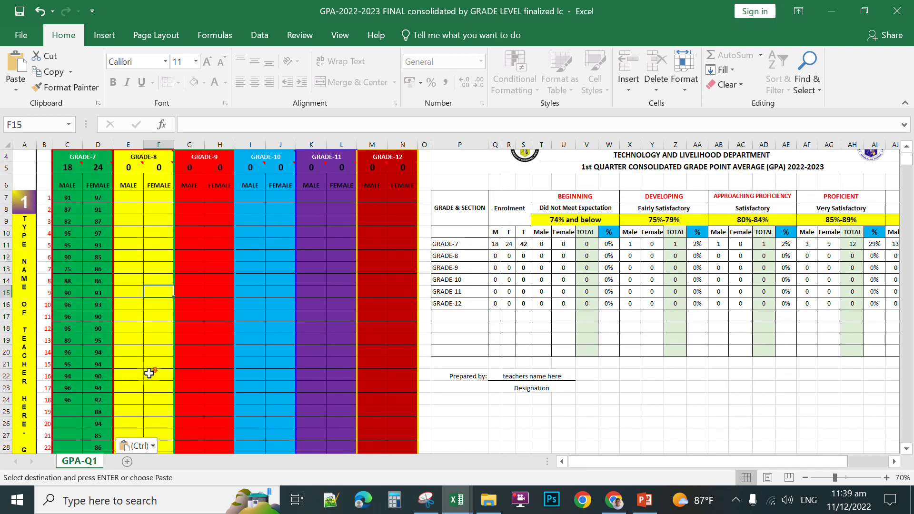
scroll(99, 248, "down", 2)
scroll(78, 266, "down", 7)
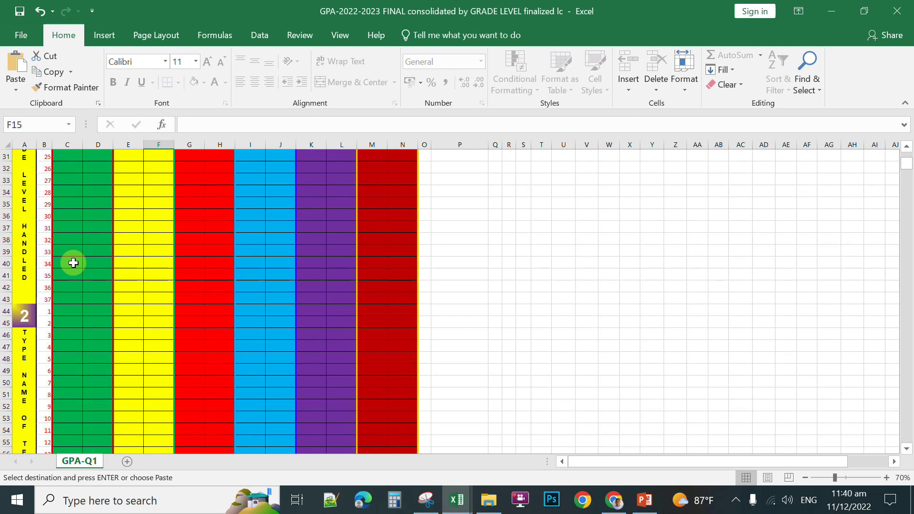
scroll(73, 263, "down", 11)
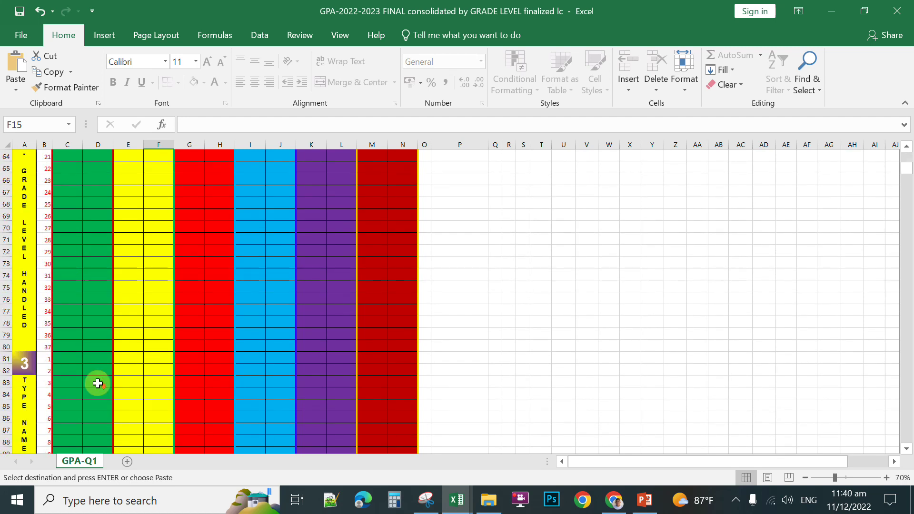
scroll(97, 383, "down", 2)
scroll(68, 255, "down", 3)
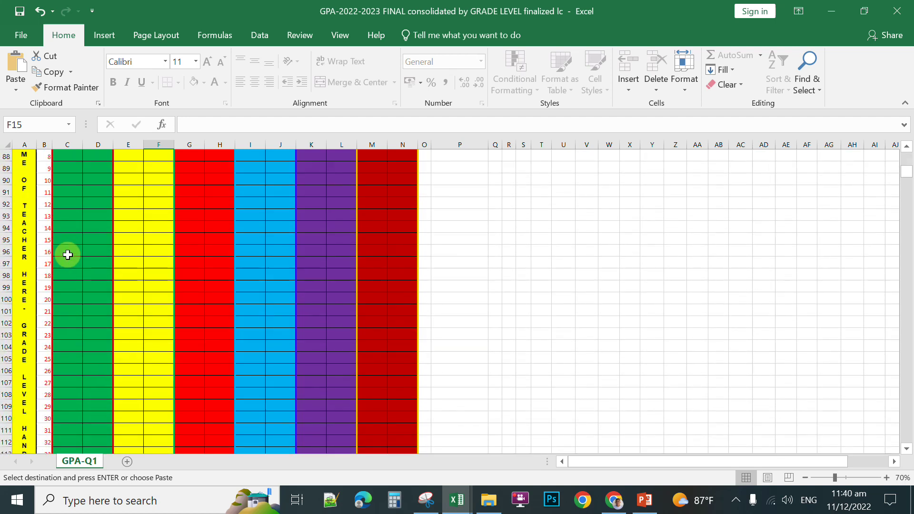
scroll(102, 376, "down", 10)
scroll(92, 396, "up", 5)
scroll(92, 395, "up", 20)
scroll(151, 367, "up", 3)
scroll(97, 244, "up", 3)
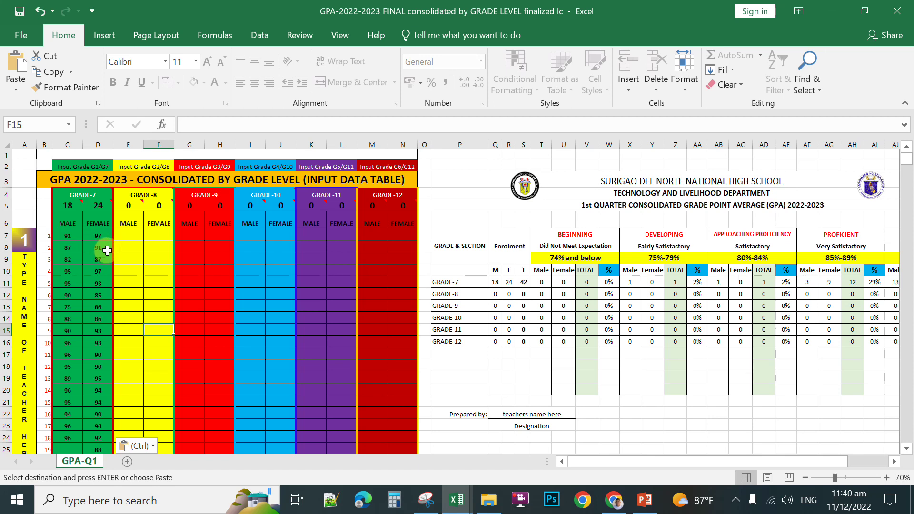
scroll(114, 248, "down", 9)
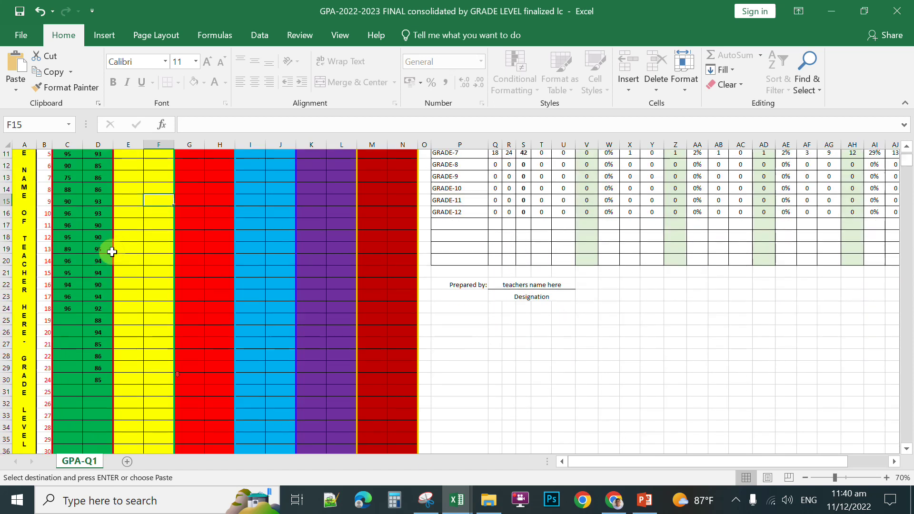
scroll(111, 248, "down", 2)
scroll(109, 246, "up", 7)
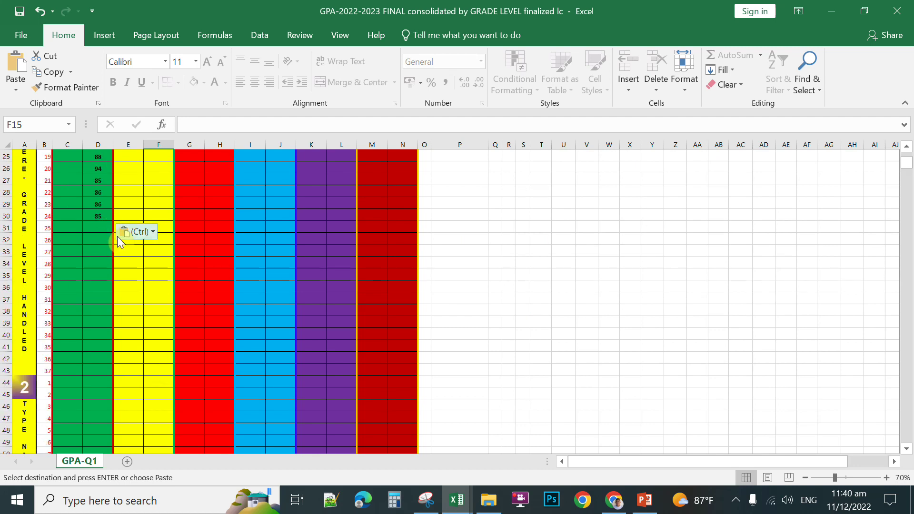
scroll(127, 235, "up", 2)
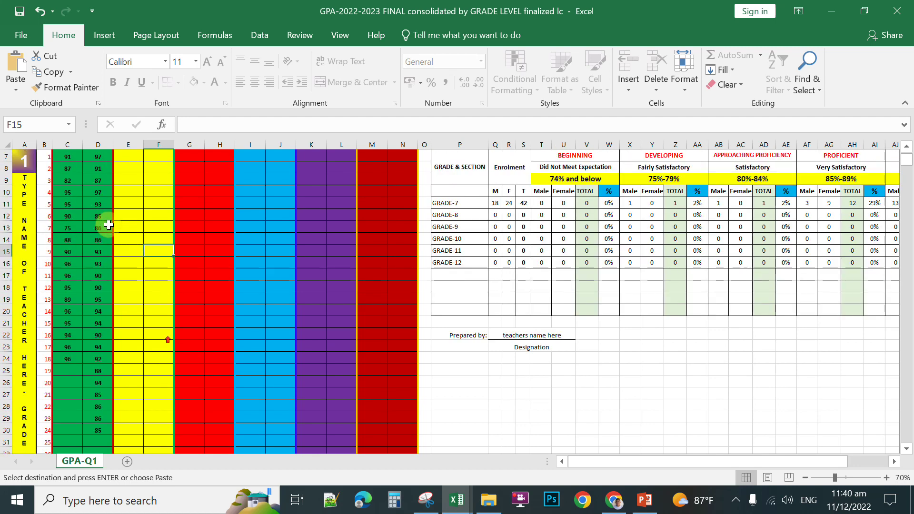
scroll(109, 230, "up", 2)
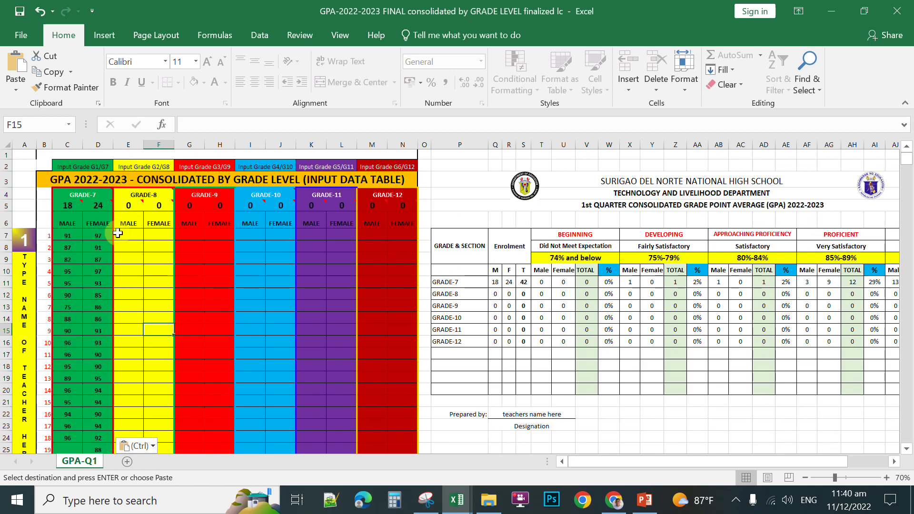
Step: Replace merged cell A9's teacher-name placeholder with the teacher's surname label
left_click(26, 323)
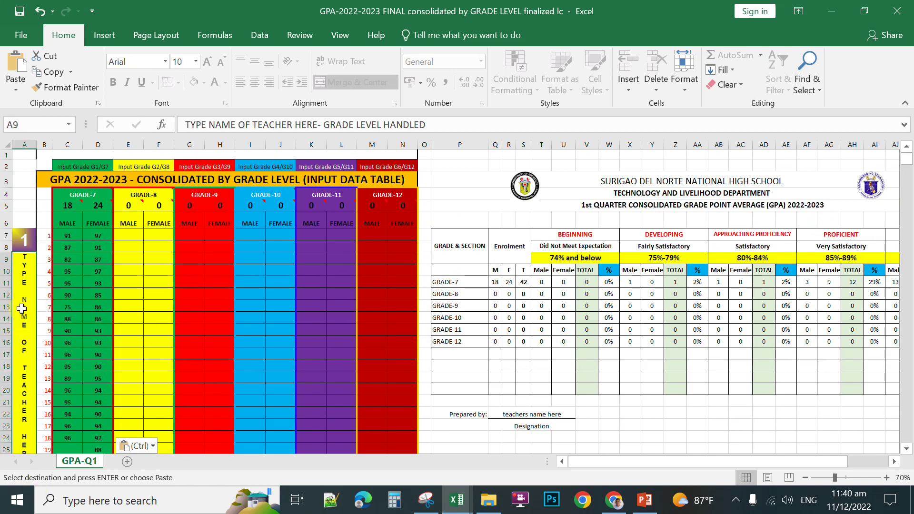
left_click(648, 187)
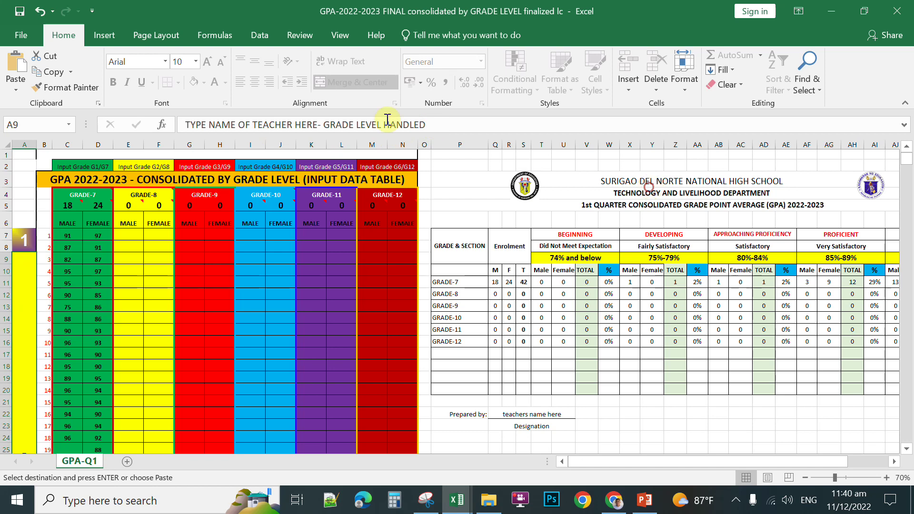
left_click_drag(181, 126, 210, 269)
type("SARTE G7-G9-10")
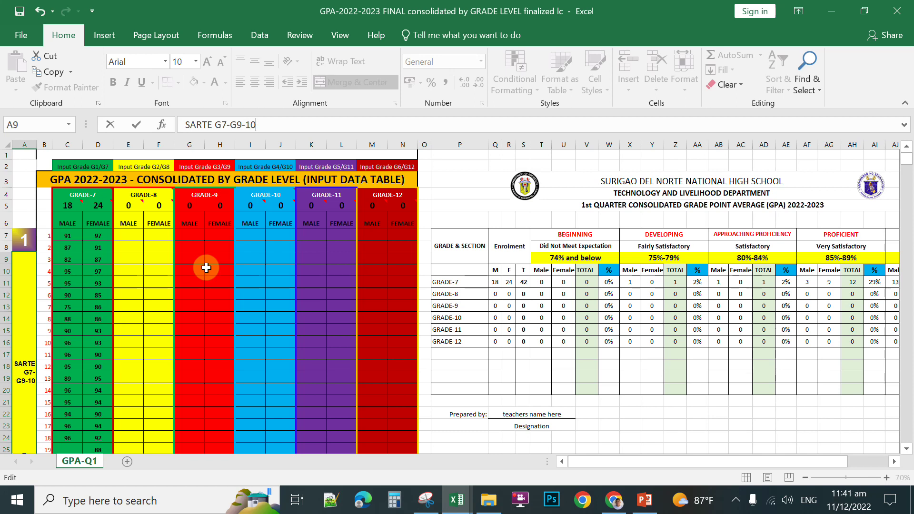
key("Return")
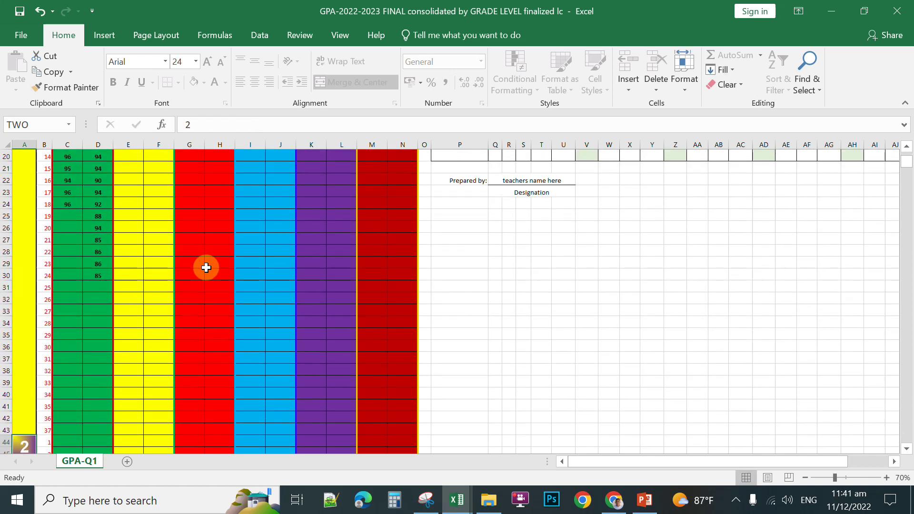
scroll(34, 282, "up", 5)
left_click(34, 396)
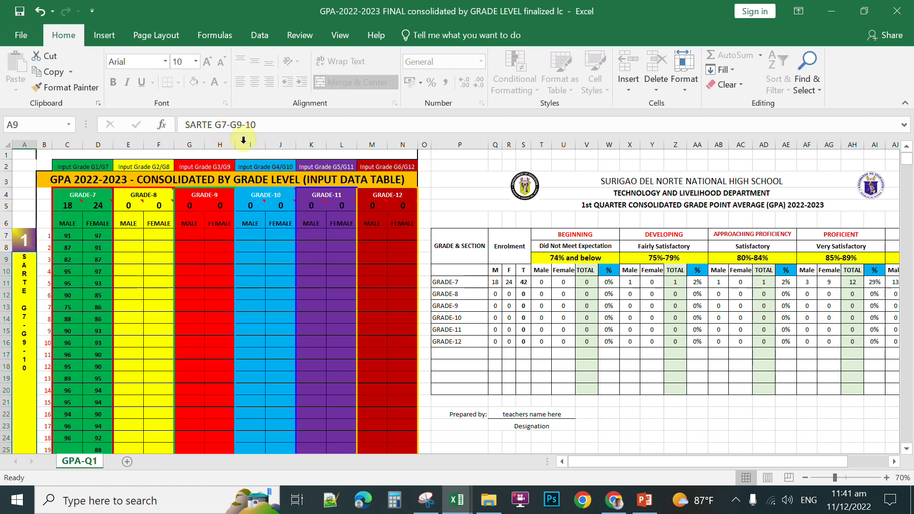
left_click(193, 239)
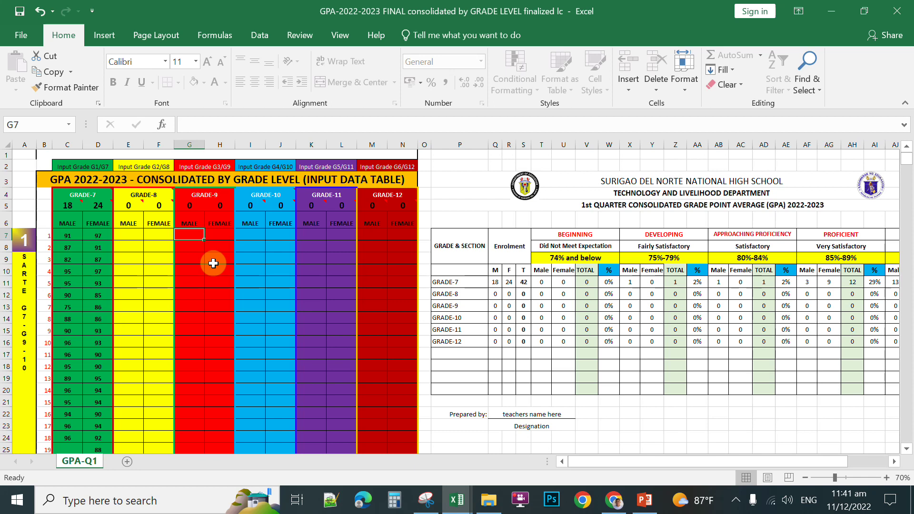
Step: Enter Grade-9 male grades 90 and 80, and a female grade of 99 in H7
type("90")
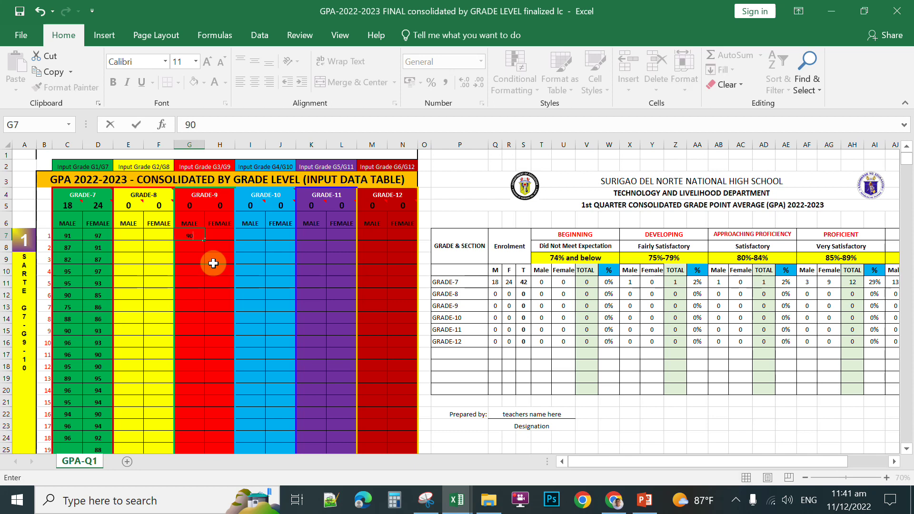
key("Return")
type("80")
key("Return")
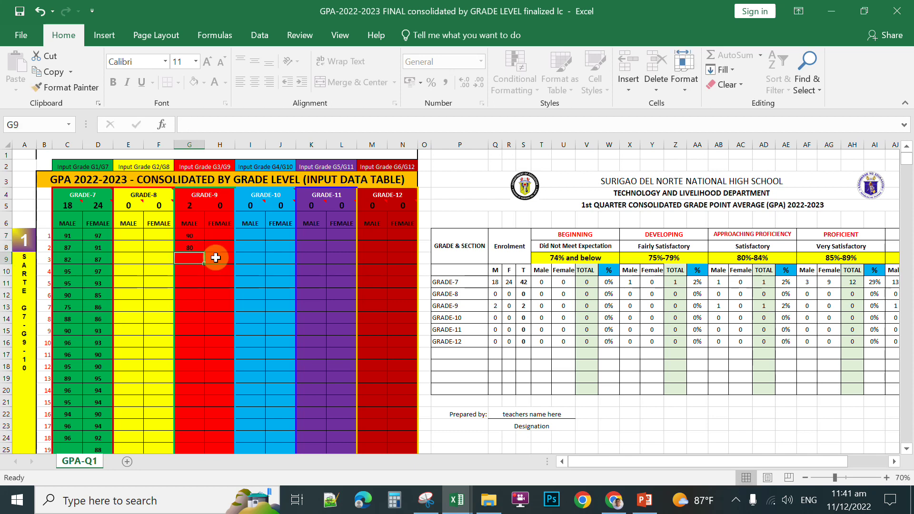
key("Up")
key("Up")
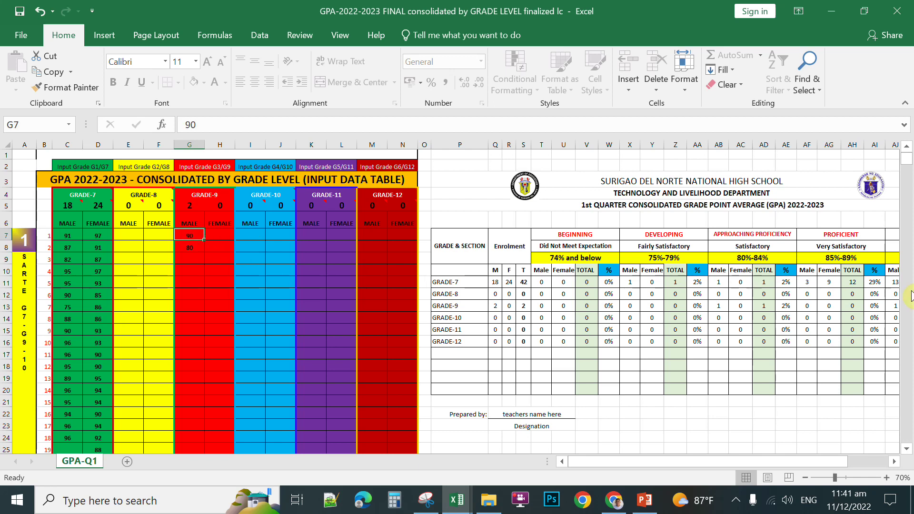
left_click(212, 235)
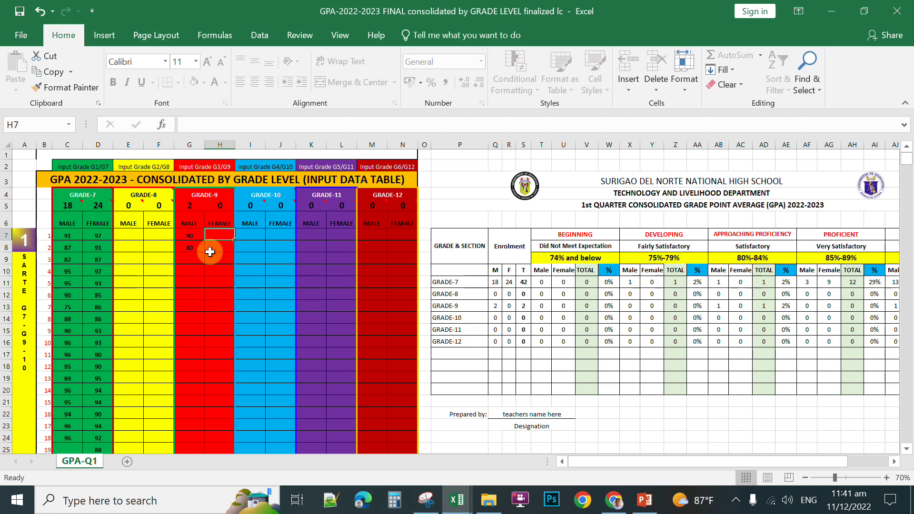
type("9")
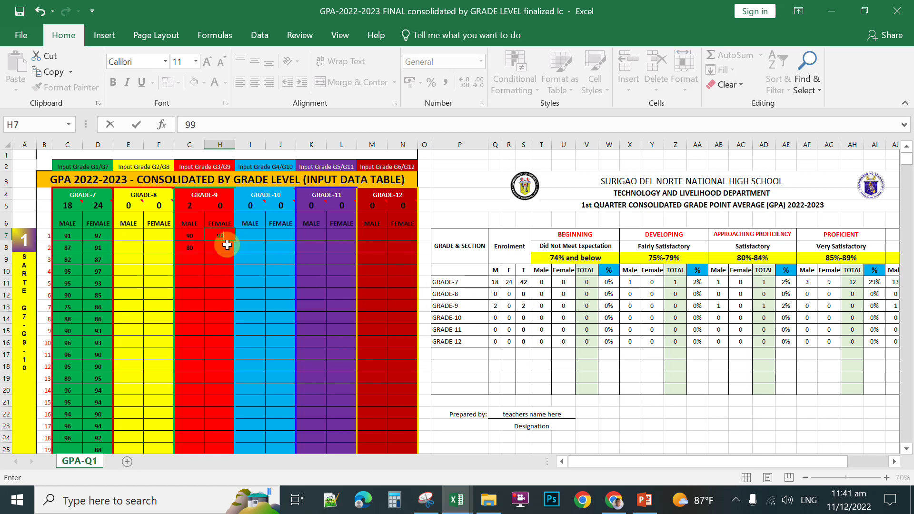
type("9")
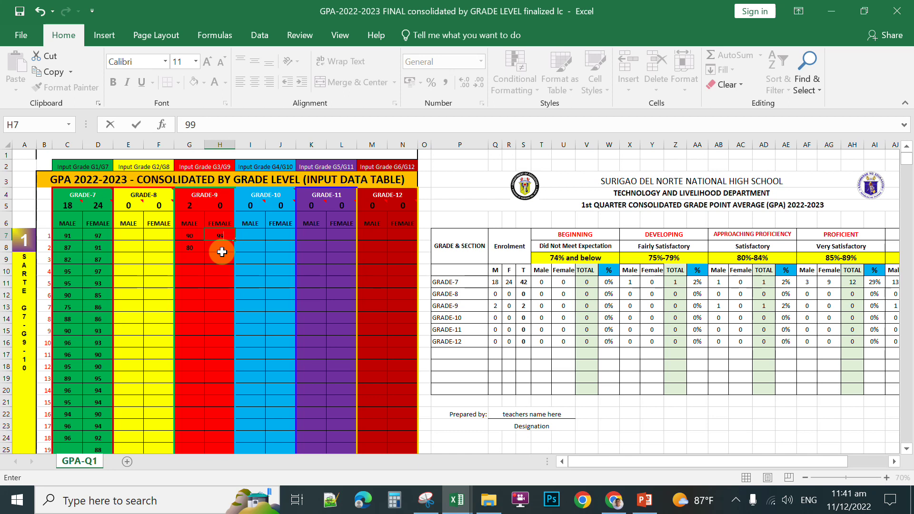
mouse_move(224, 200)
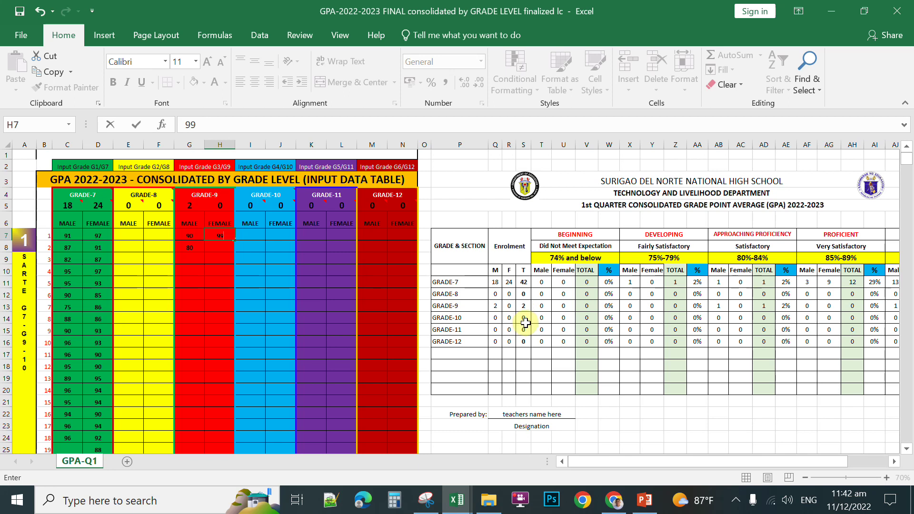
key("Return")
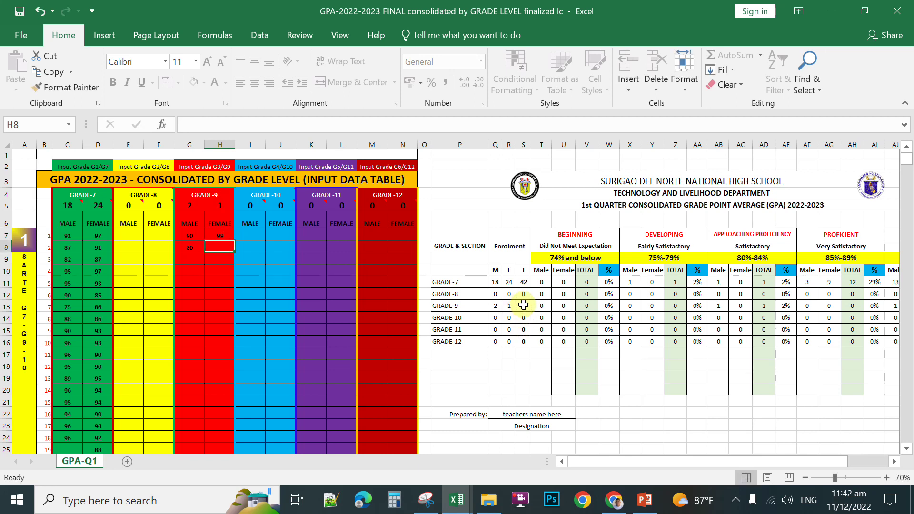
left_click(233, 247)
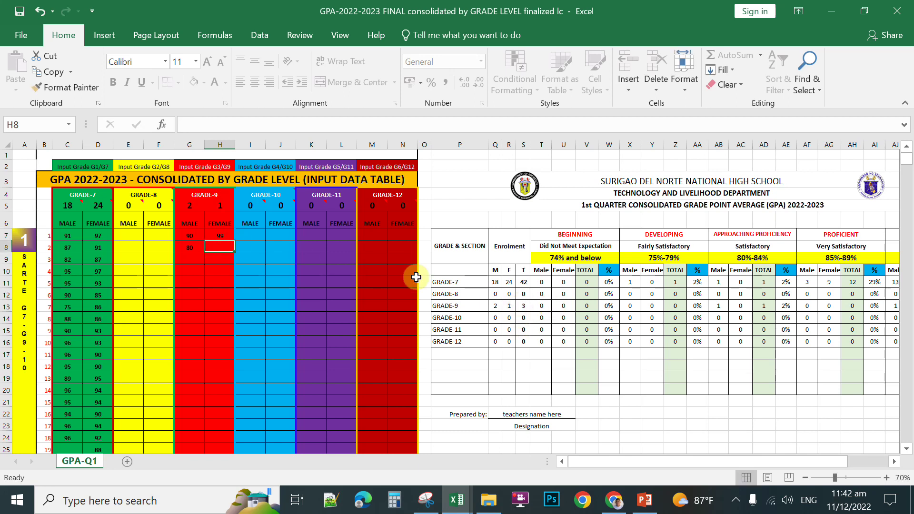
left_click_drag(833, 459, 863, 461)
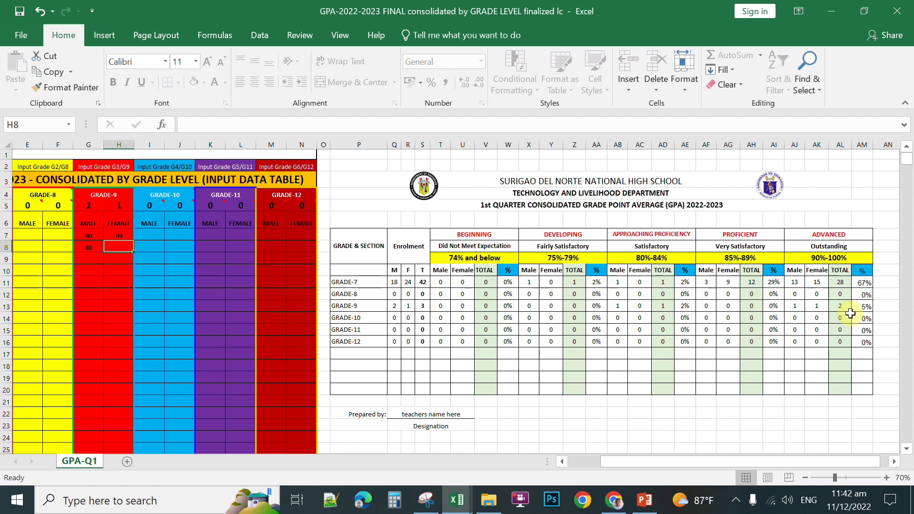
mouse_move(767, 459)
left_mouse_down()
mouse_move(755, 460)
mouse_move(767, 460)
left_mouse_up()
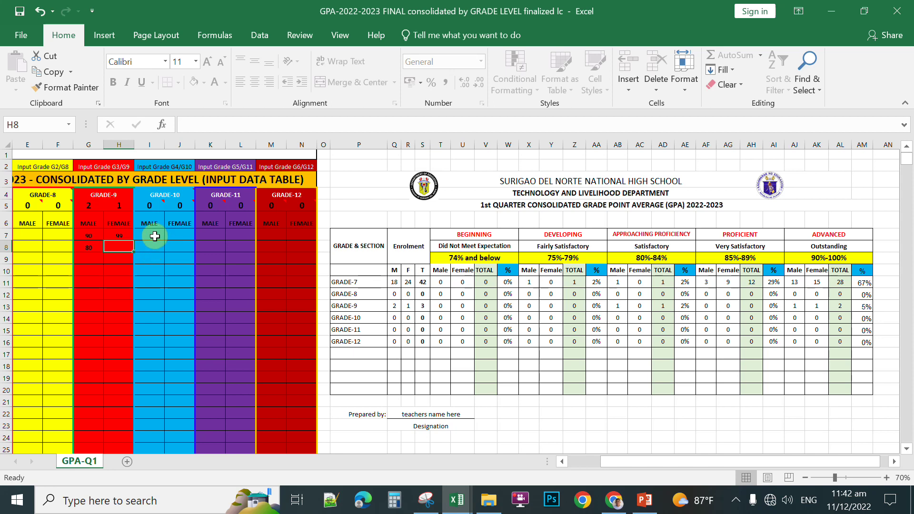
Step: Enter Grade-10 grades: 70 for a male in I7 and 87 for a female in J7
left_click(154, 236)
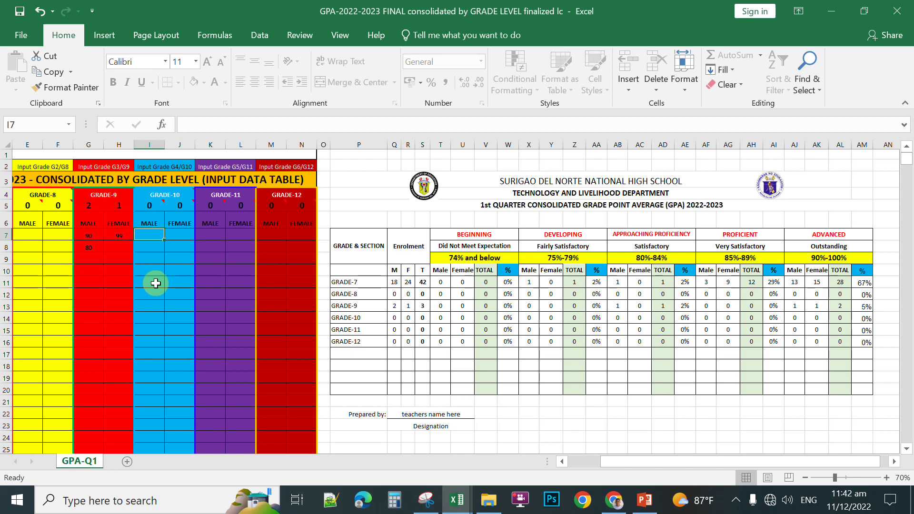
type("70")
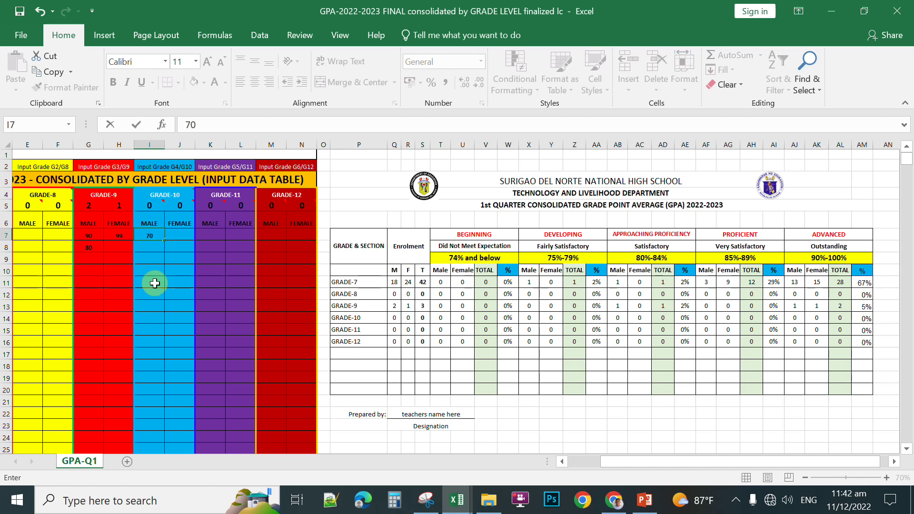
left_click(182, 236)
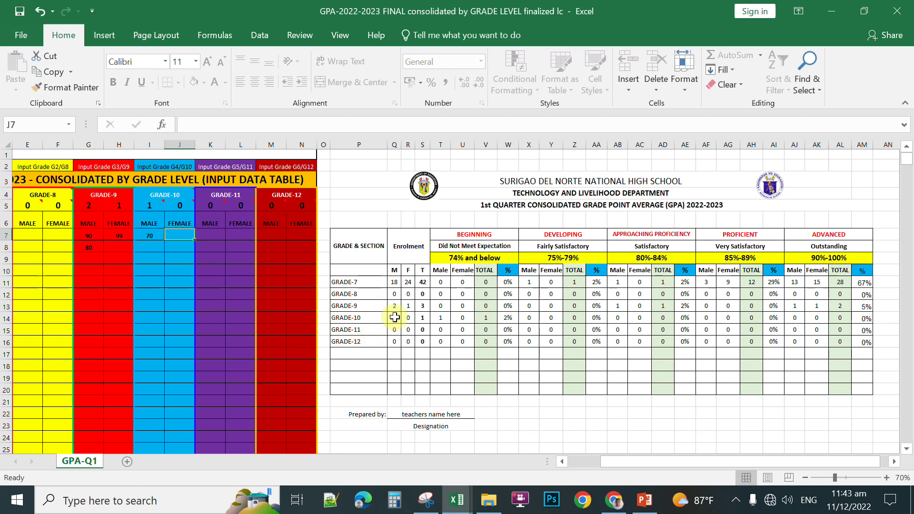
left_click(174, 233)
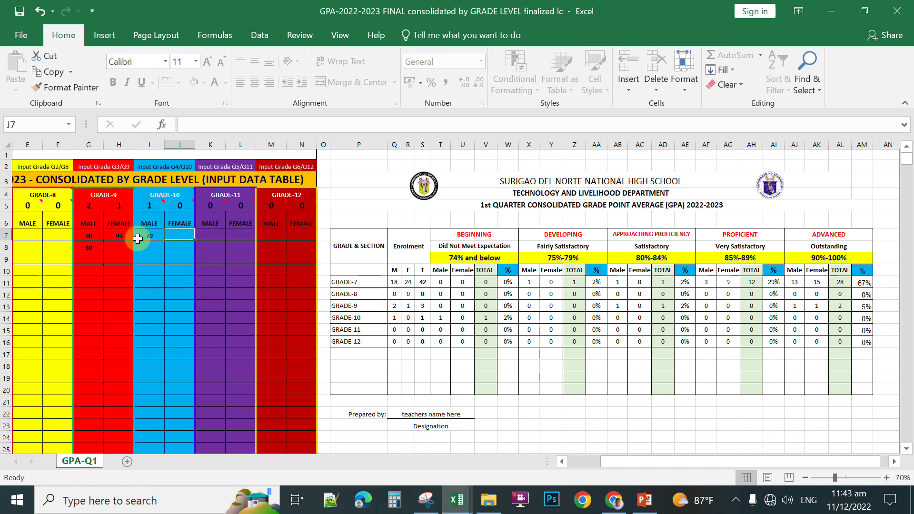
type("87")
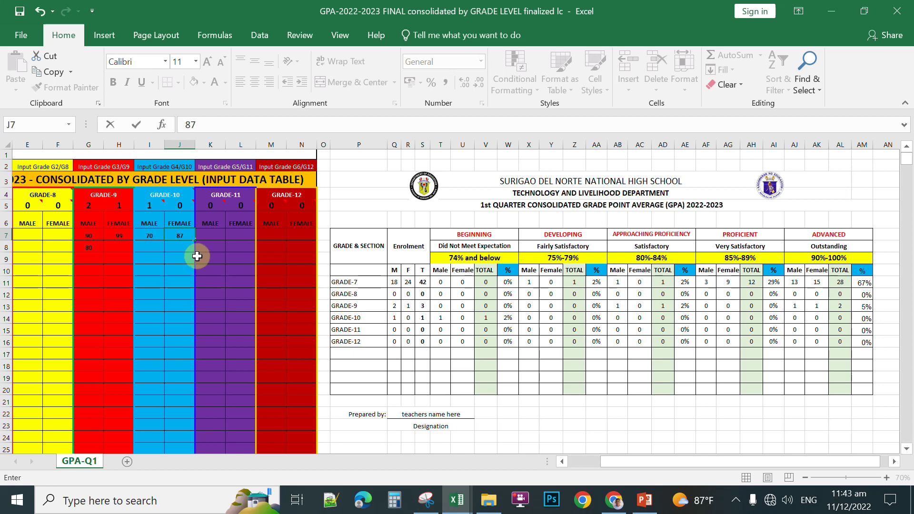
key("Return")
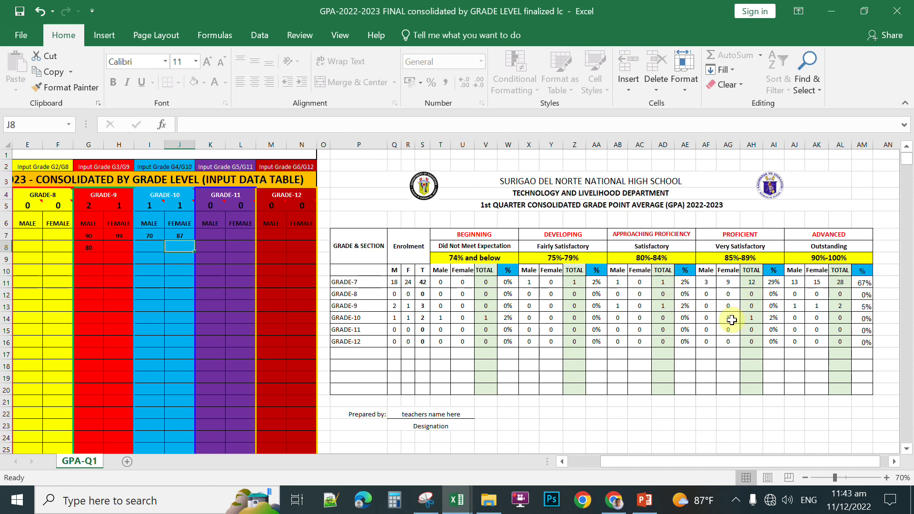
Step: Check the new Grade-10 Proficient female count, then scroll down to section 2
left_click(729, 318)
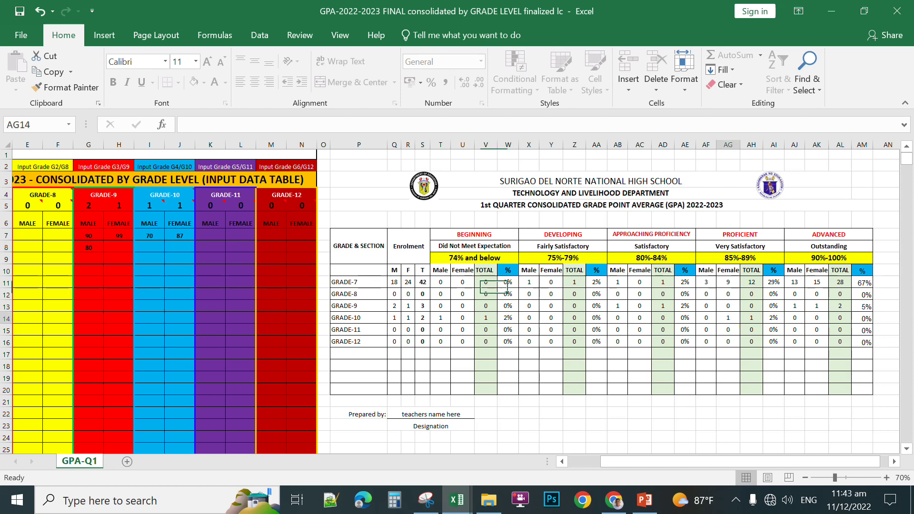
scroll(728, 322, "left", 2)
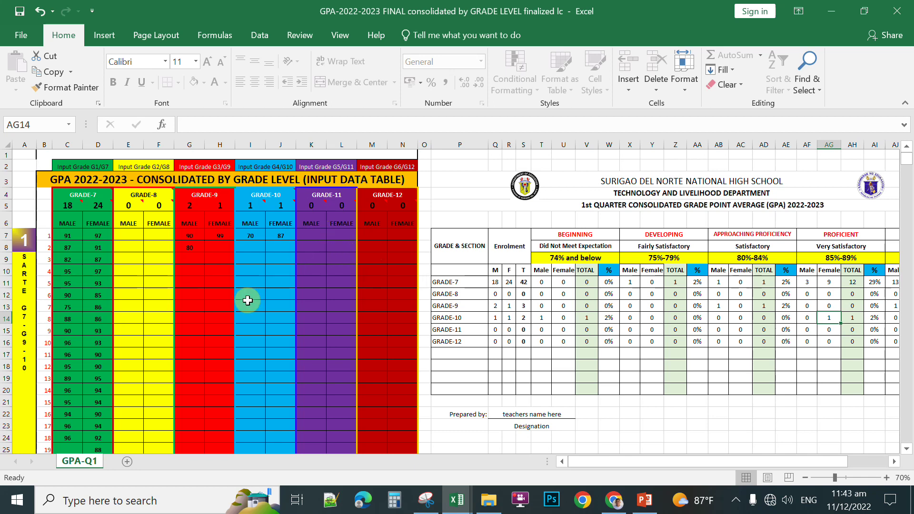
scroll(132, 282, "down", 2)
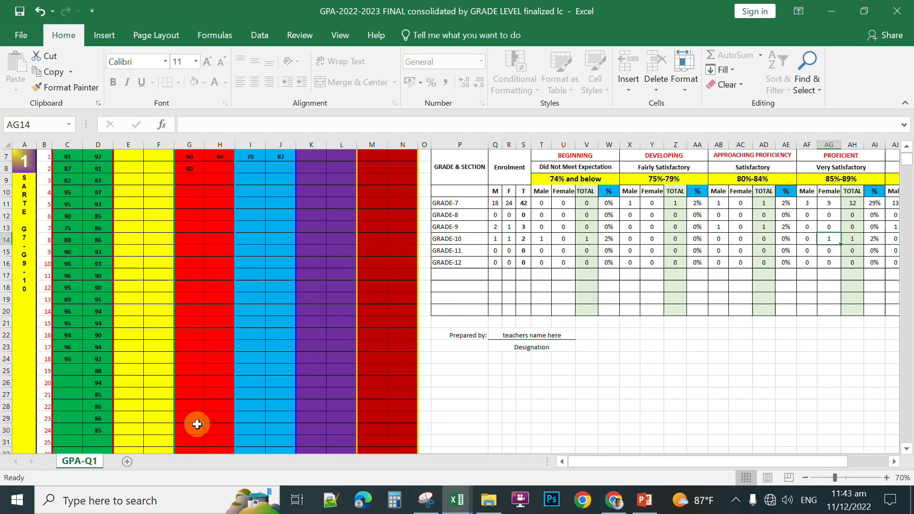
scroll(124, 279, "up", 2)
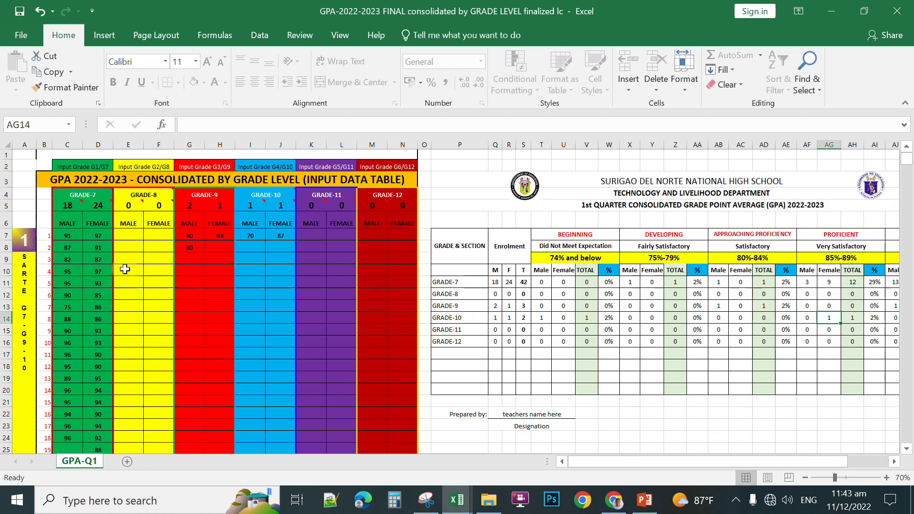
scroll(81, 266, "down", 4)
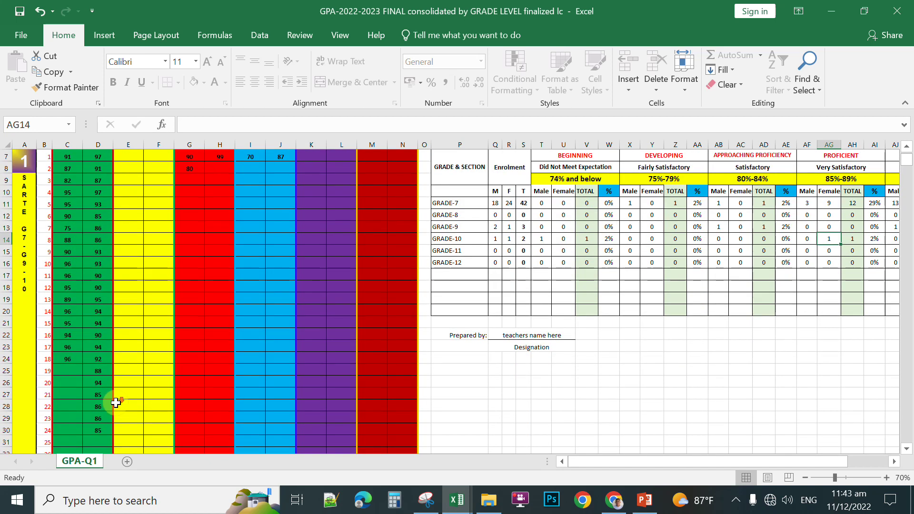
scroll(76, 273, "down", 7)
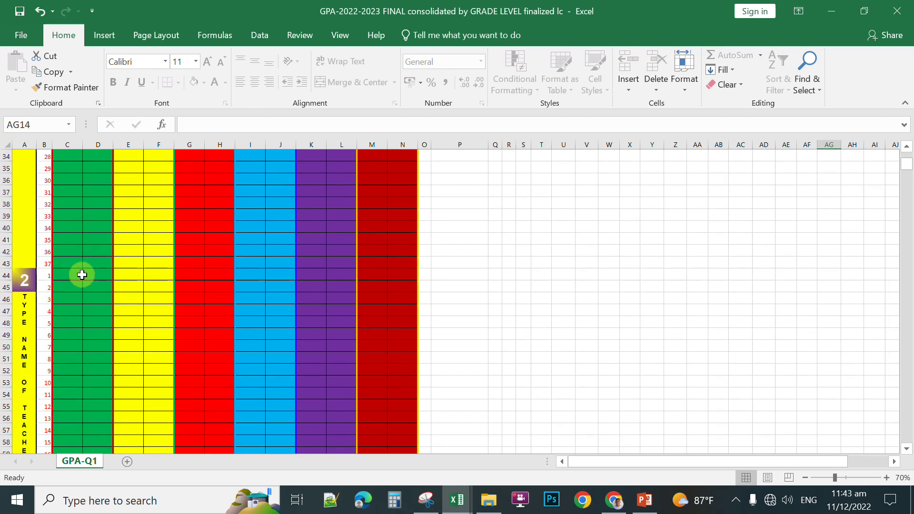
scroll(81, 273, "down", 1)
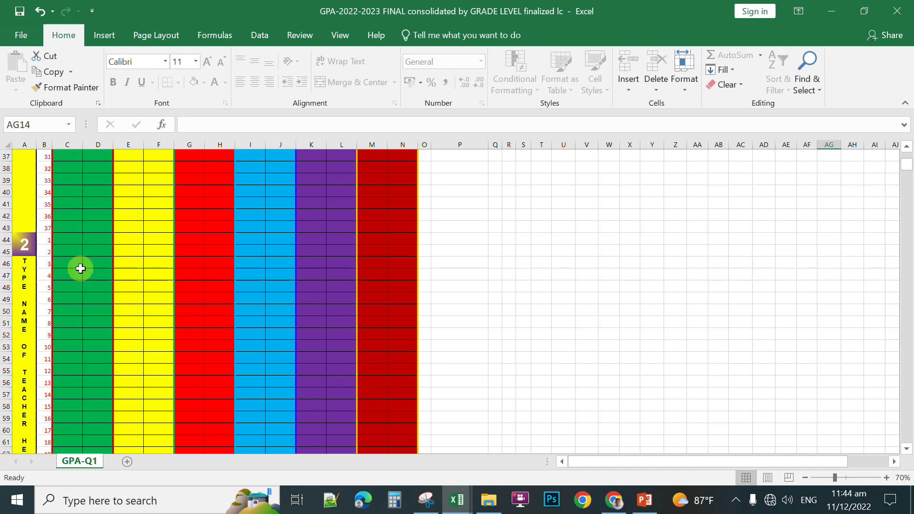
Step: Enter section 2's Grade-7 male grades 90, 90, 88 and 76 starting at C44
left_click(66, 239)
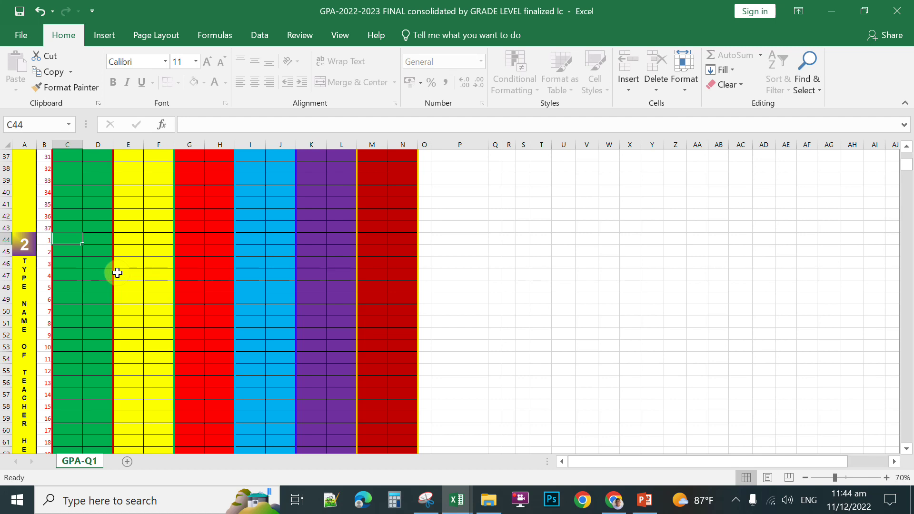
type("90")
key("Return")
type("90")
key("Return")
type("88")
key("Return")
type("76")
key("Return")
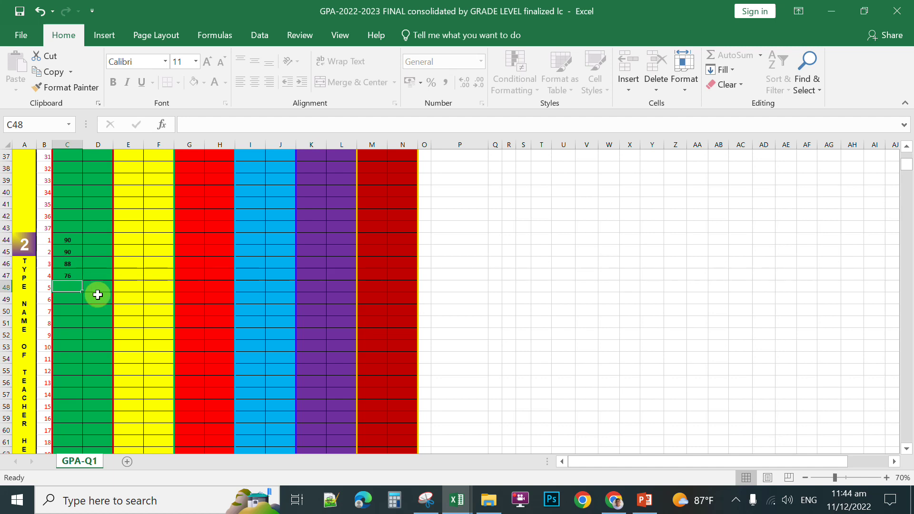
scroll(143, 284, "up", 10)
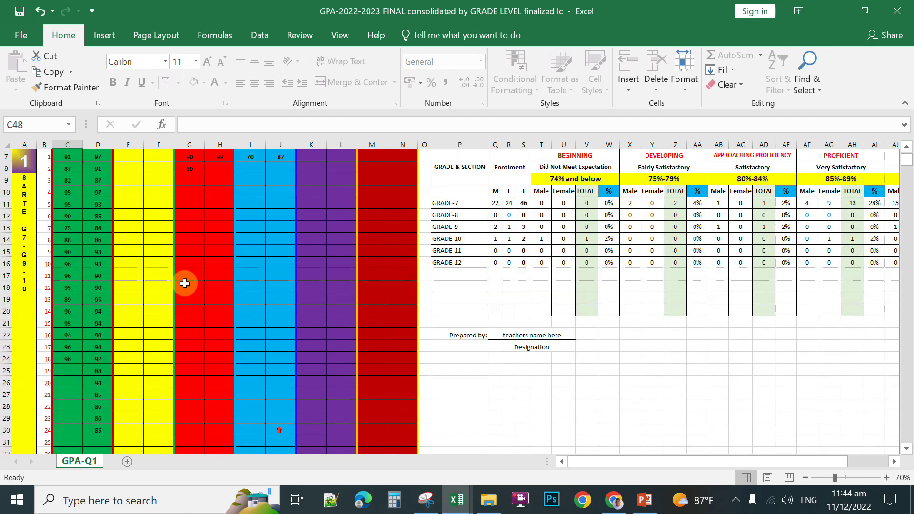
Step: Scroll the GPA-Q1 sheet to review section 2's male grades 90, 90, 88 and 76
scroll(274, 428, "up", 2)
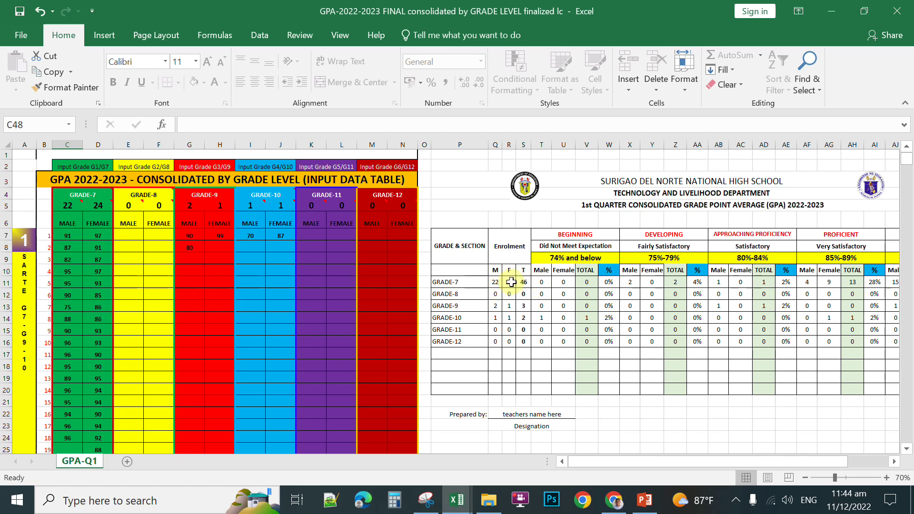
scroll(253, 309, "down", 9)
scroll(408, 292, "up", 8)
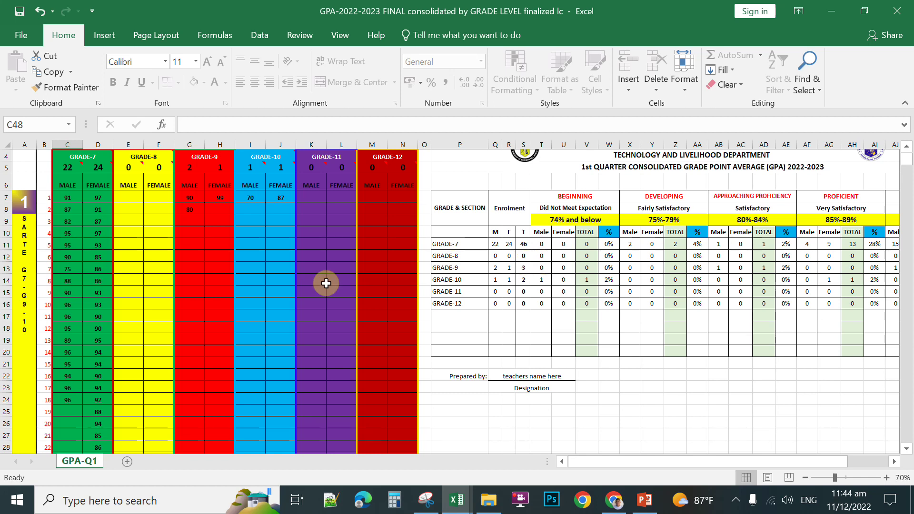
scroll(189, 312, "down", 4)
scroll(188, 311, "up", 5)
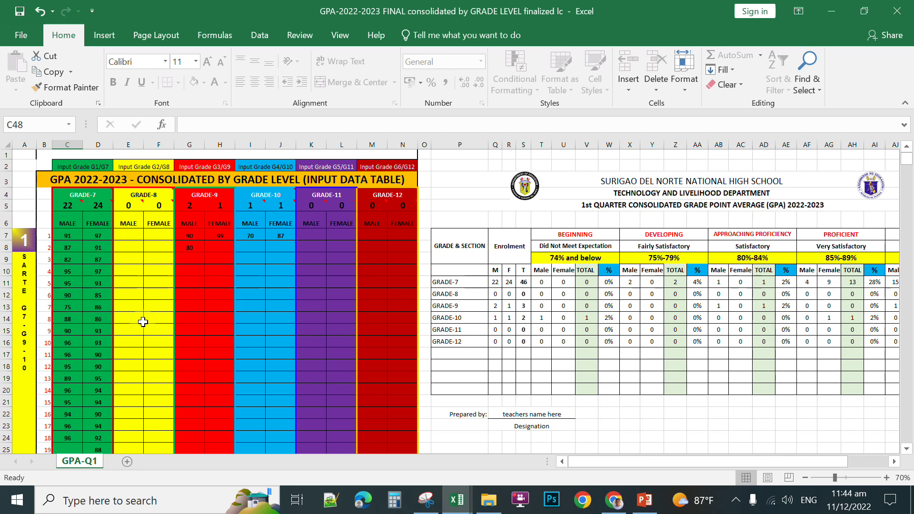
scroll(71, 319, "down", 11)
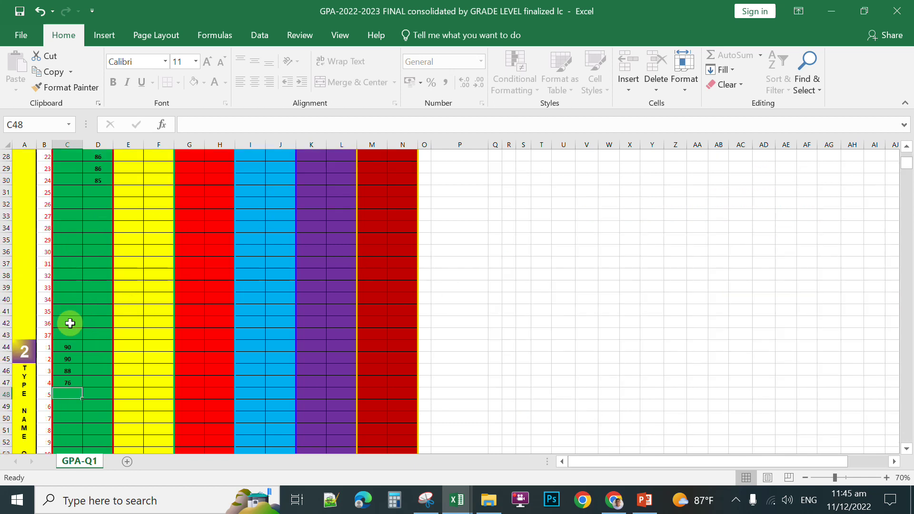
scroll(87, 321, "down", 2)
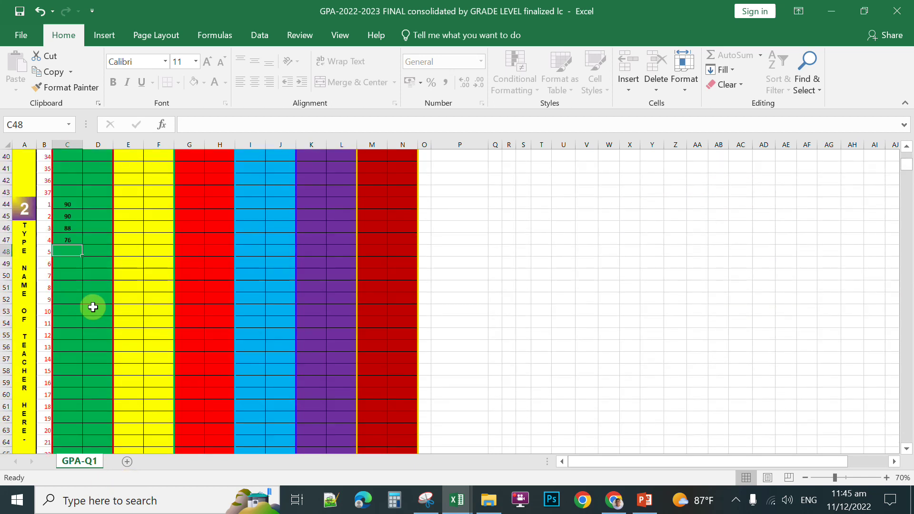
scroll(102, 304, "down", 1)
scroll(102, 300, "up", 1)
scroll(112, 302, "down", 1)
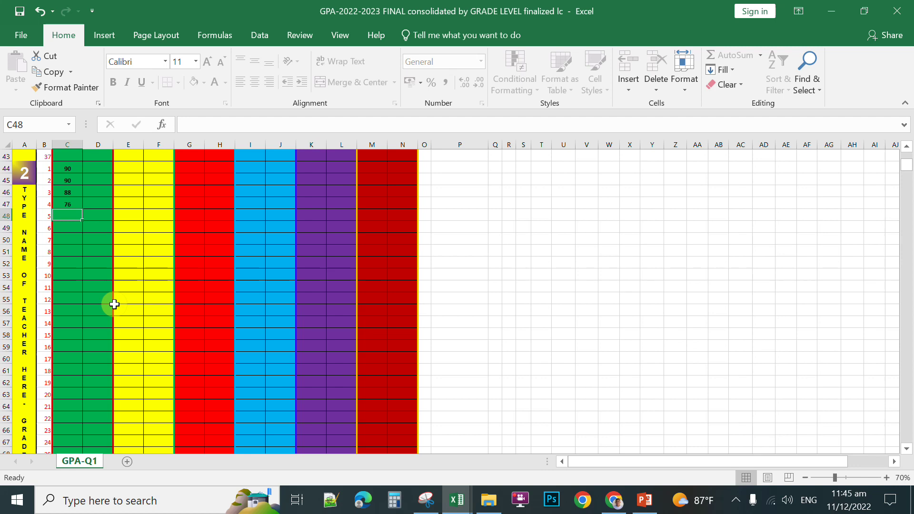
scroll(167, 447, "up", 1)
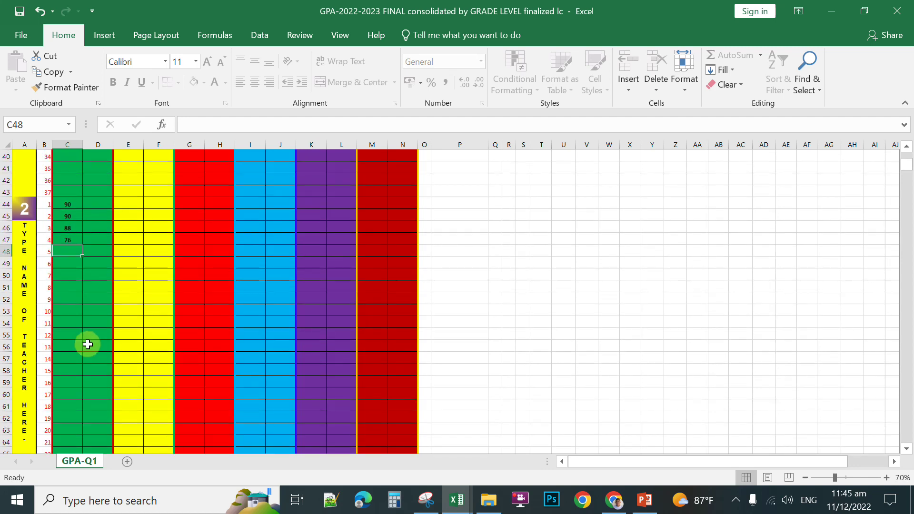
scroll(116, 299, "down", 1)
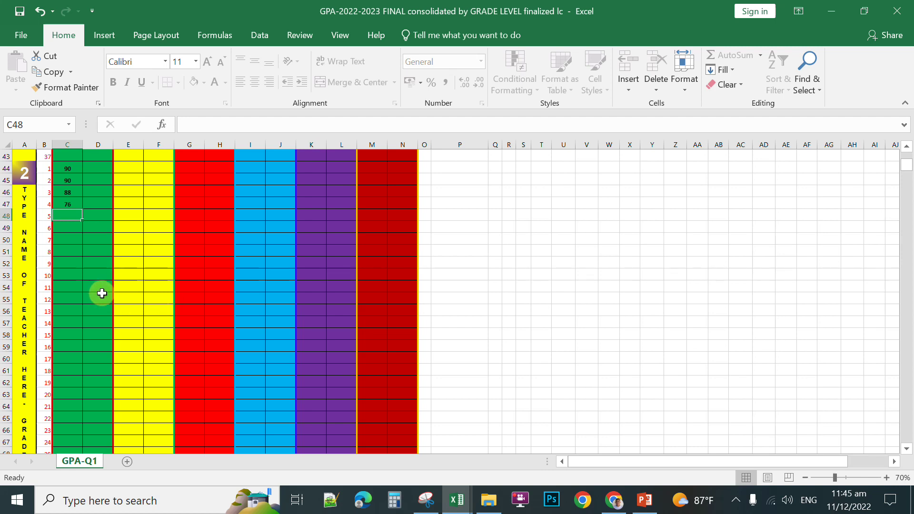
Step: Relabel section 2's teacher-name placeholder with the teacher's surname and G7
left_click(25, 294)
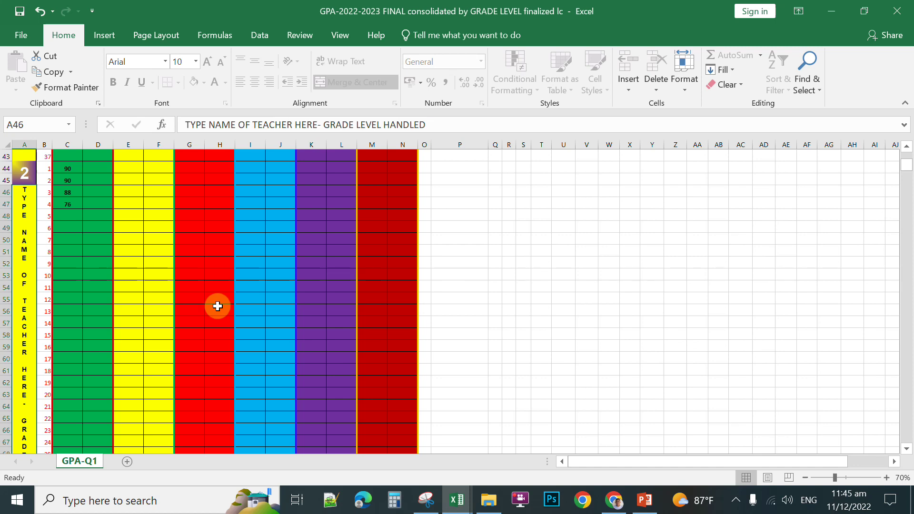
type("JUAN G7")
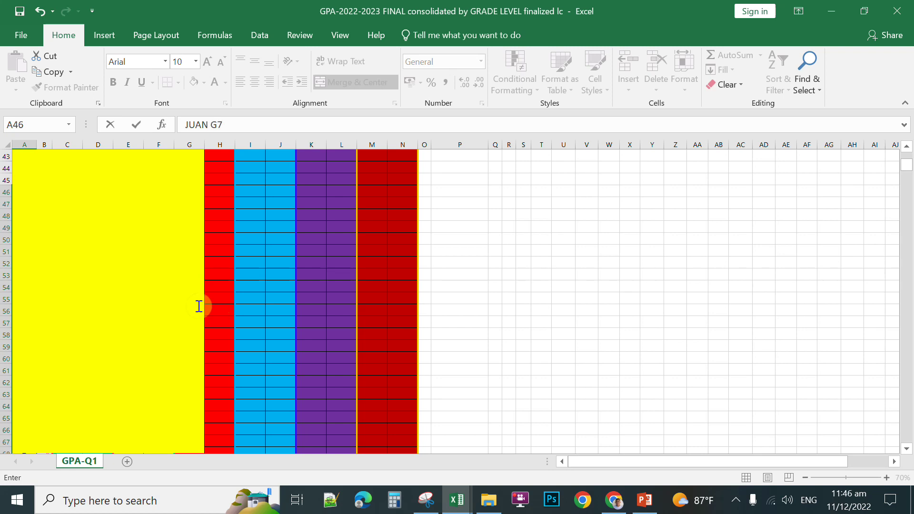
key("Tab")
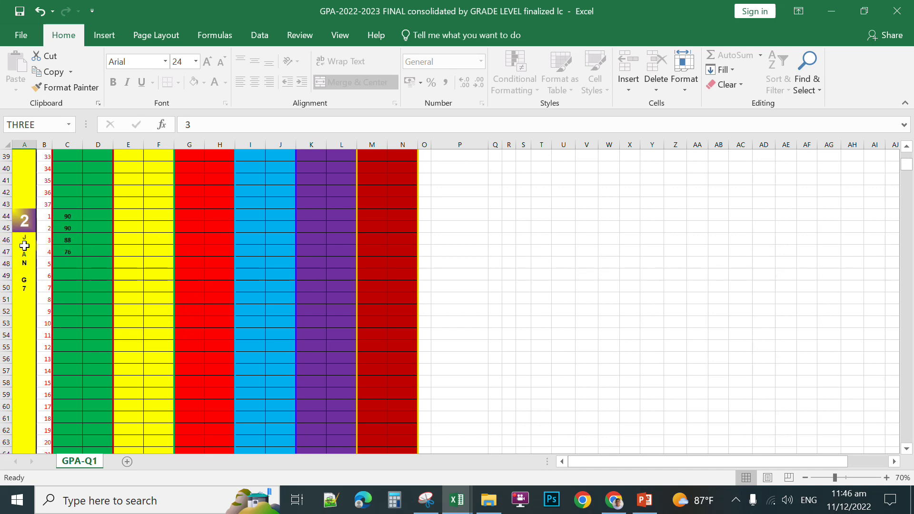
scroll(98, 284, "up", 11)
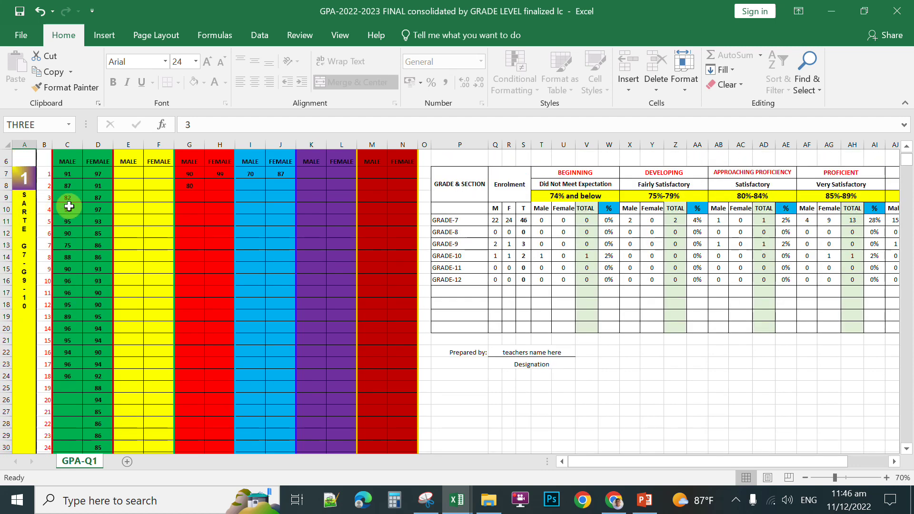
scroll(87, 205, "down", 11)
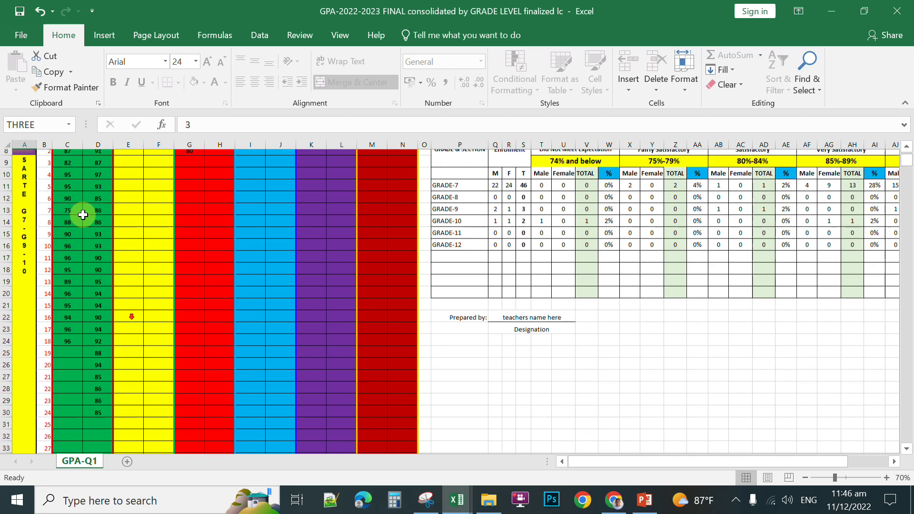
left_click(36, 383)
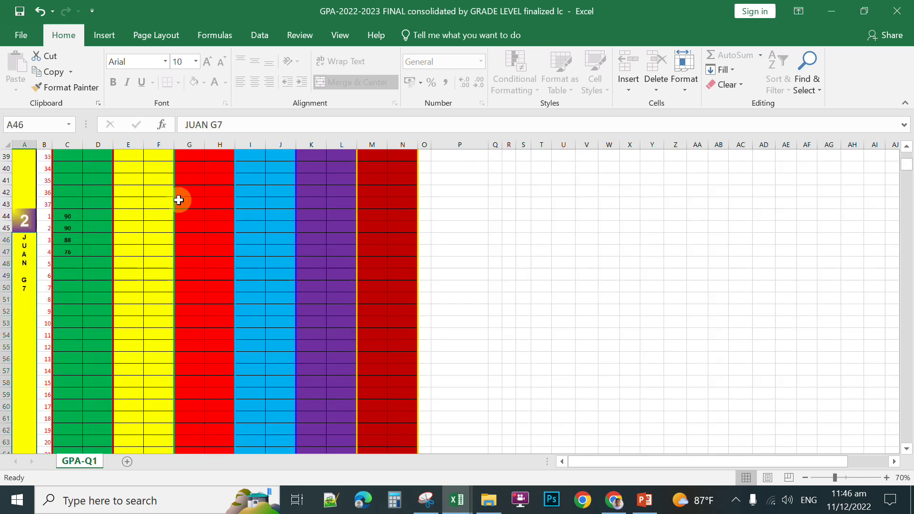
type("SARTE")
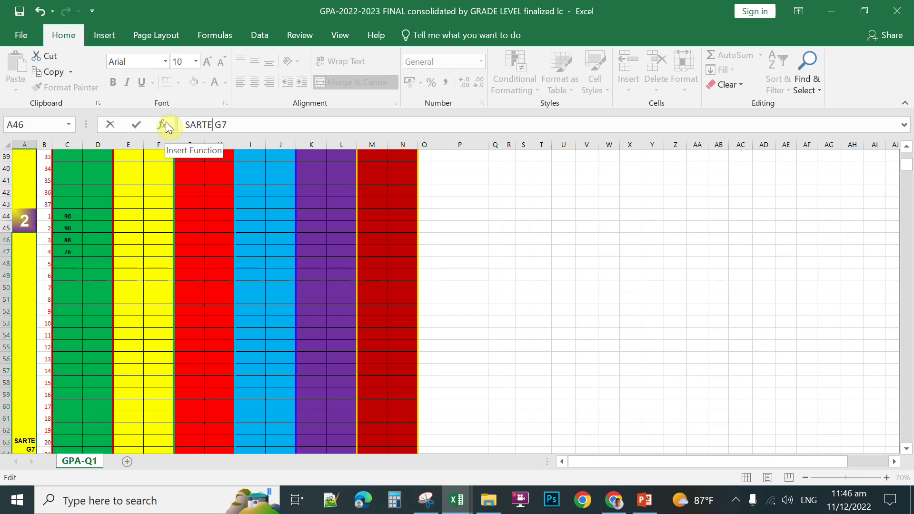
key("Return")
Step: Enter 79 as the first female grade in D44, then switch to the TLE class record
scroll(143, 329, "up", 6)
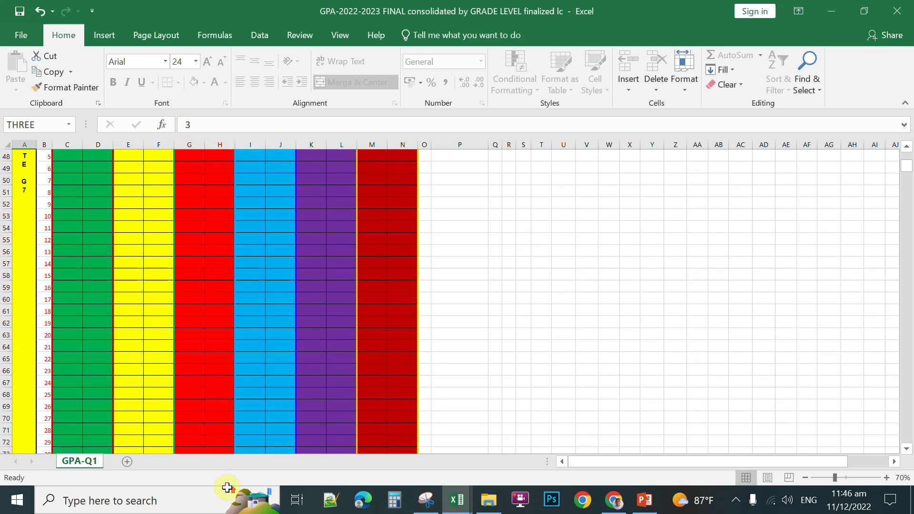
left_click(85, 238)
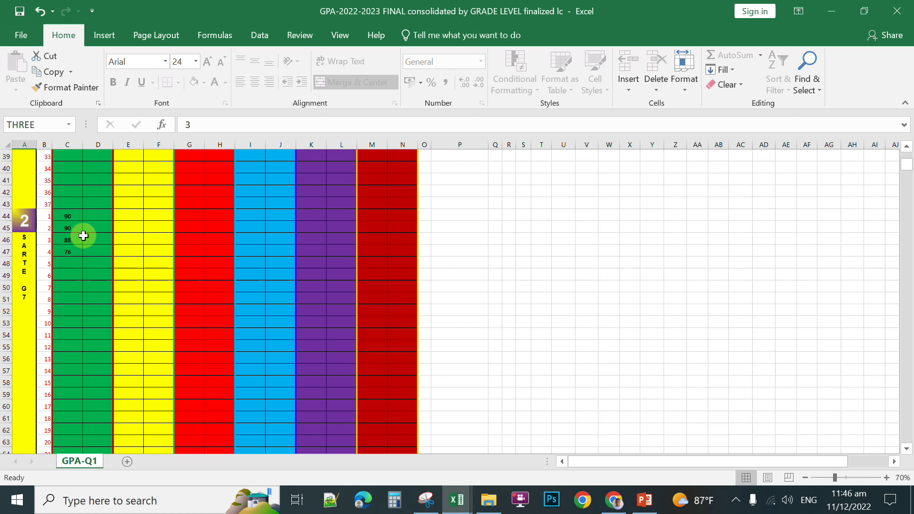
left_click(98, 215)
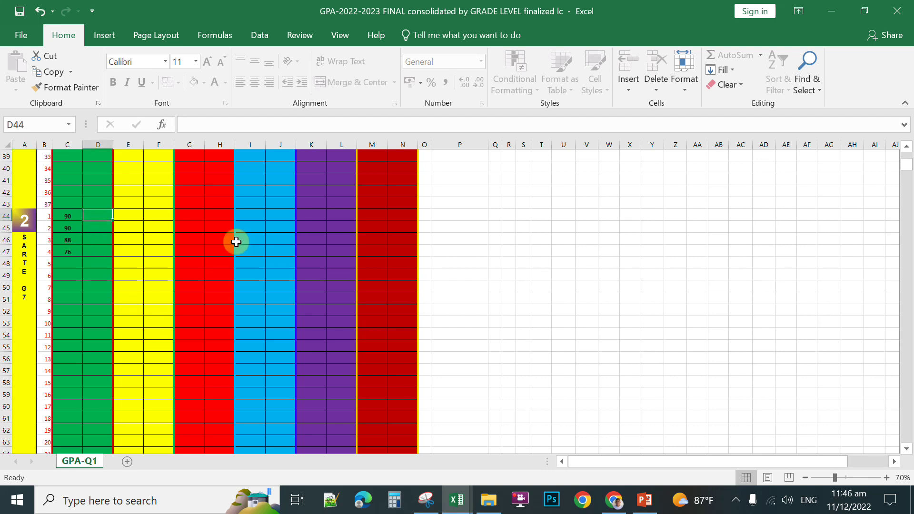
type("79")
key("Return")
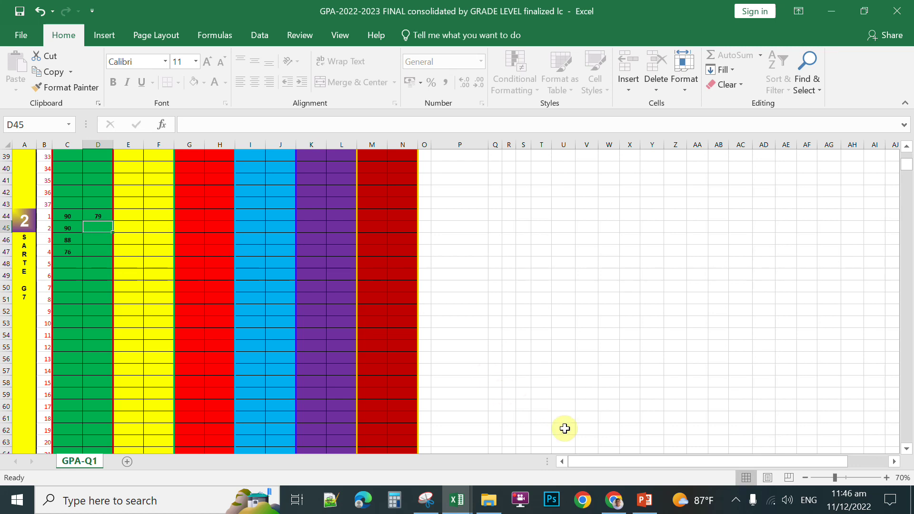
mouse_move(461, 502)
left_click(534, 454)
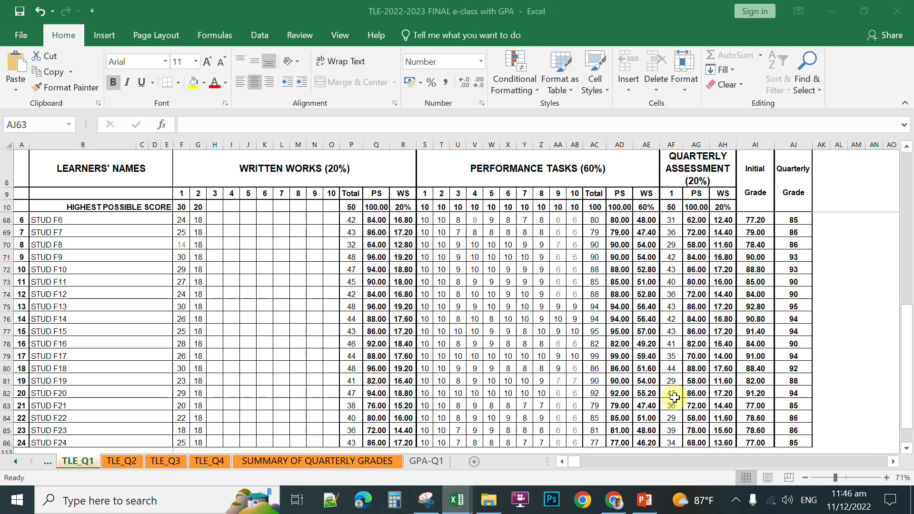
Step: Copy the 24 female quarterly grades AJ63:AJ86 from TLE_Q1 and return to the GPA workbook
left_click(838, 268)
scroll(907, 328, "up", 2)
left_click_drag(793, 232, 788, 471)
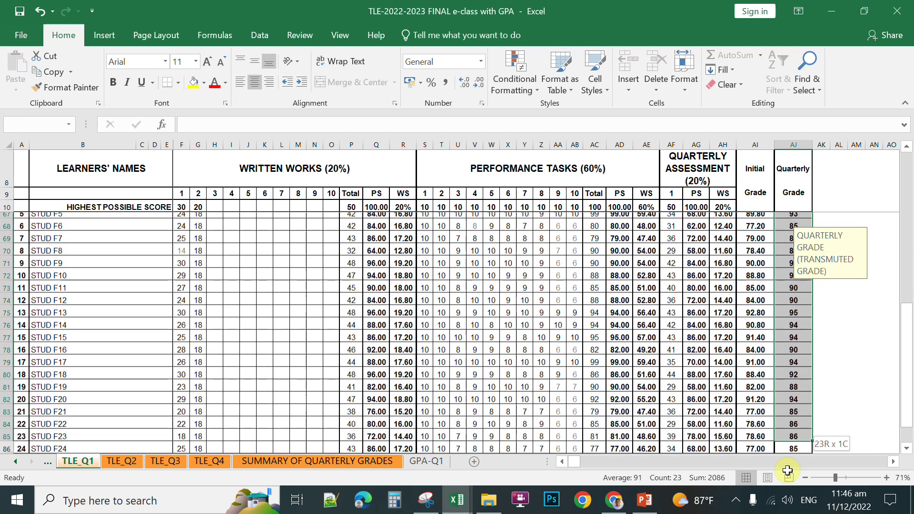
left_click_drag(792, 425, 799, 371)
right_click(800, 371)
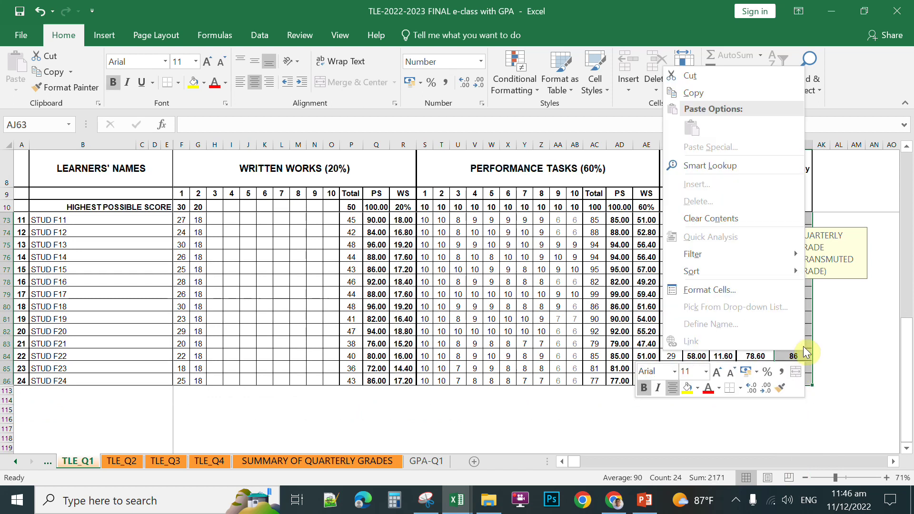
left_click(690, 93)
left_click(455, 500)
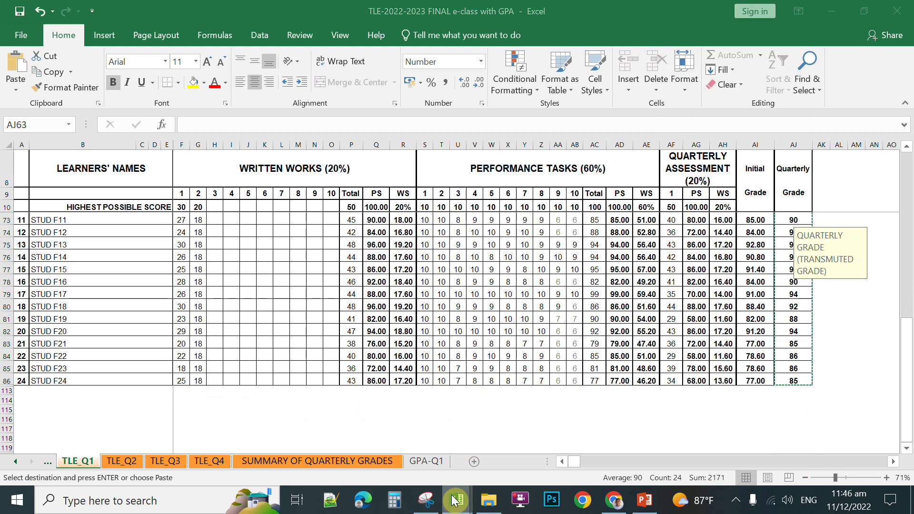
left_click(395, 467)
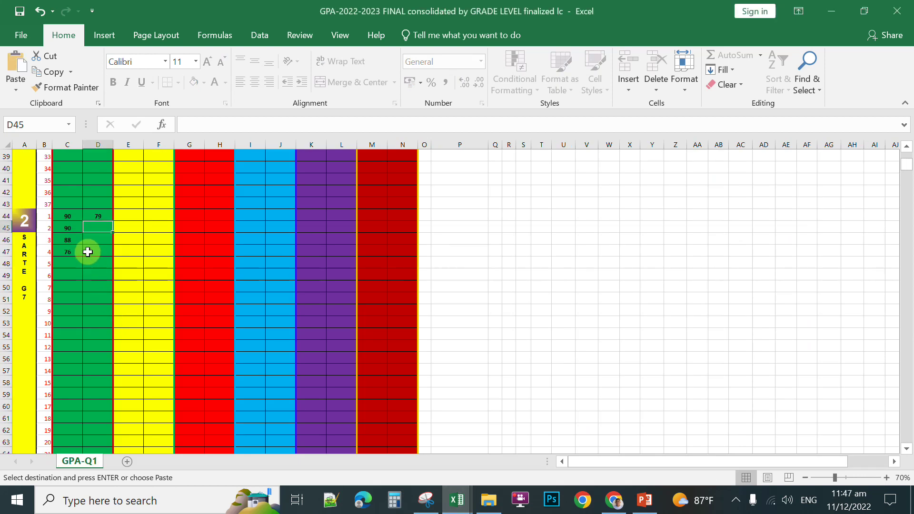
Step: Paste the copied grades as values into columns C and D starting at row 44
left_click(66, 220)
right_click(66, 219)
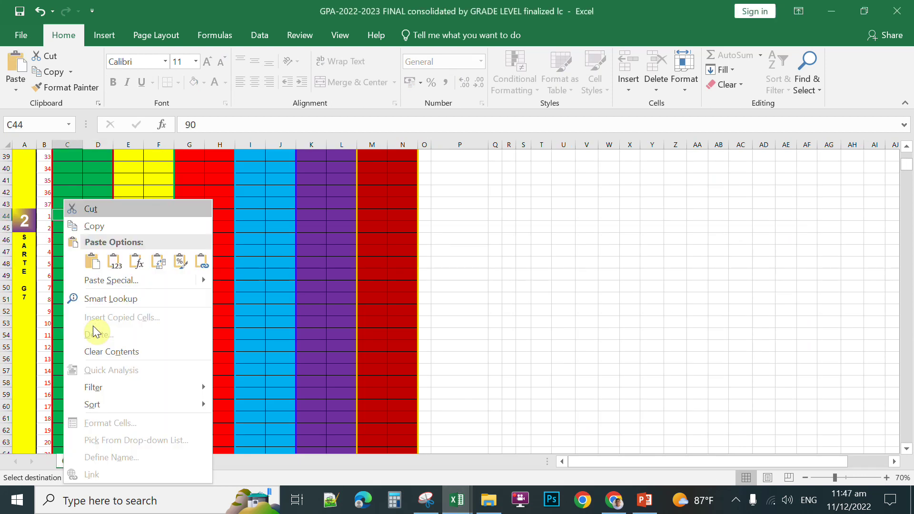
key("v")
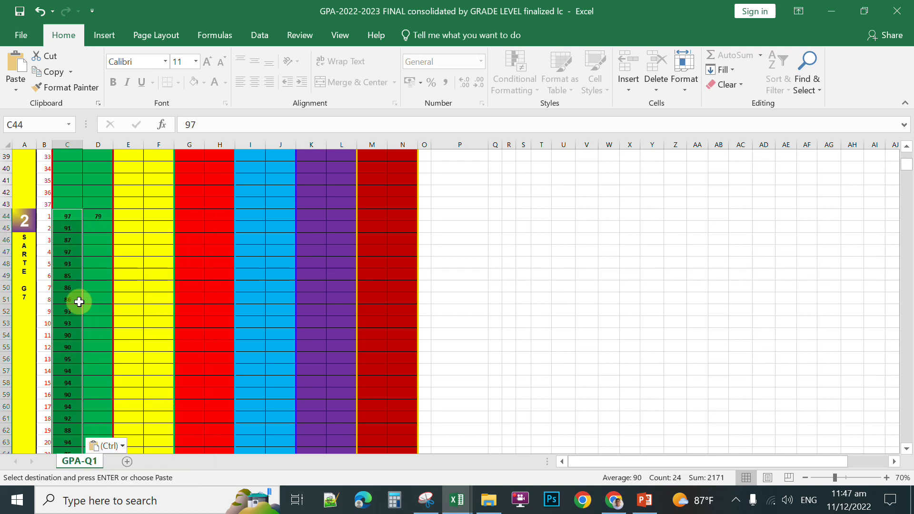
right_click(97, 214)
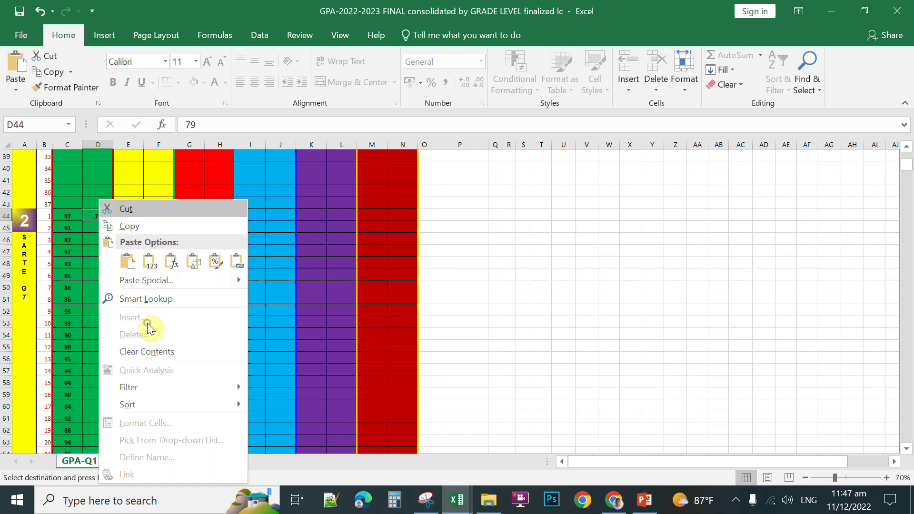
left_click(148, 261)
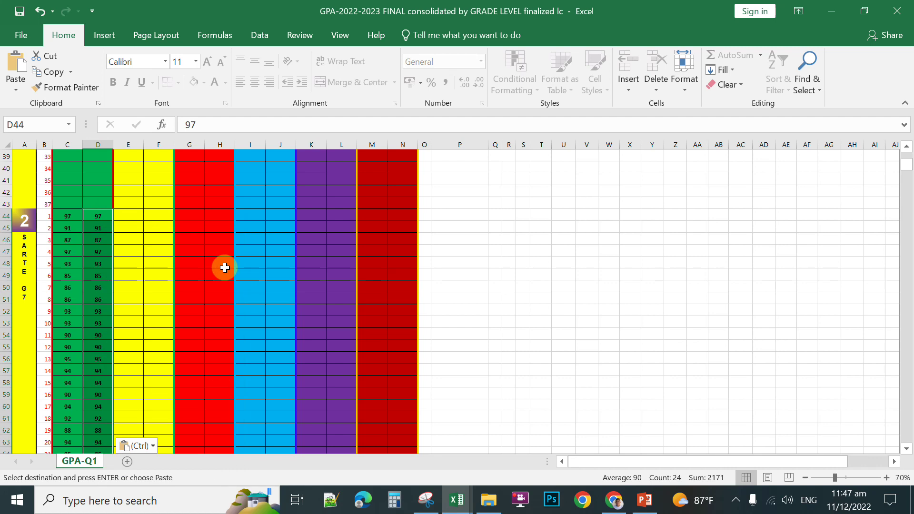
scroll(571, 316, "up", 7)
scroll(484, 326, "down", 3)
scroll(525, 312, "up", 4)
scroll(524, 312, "up", 4)
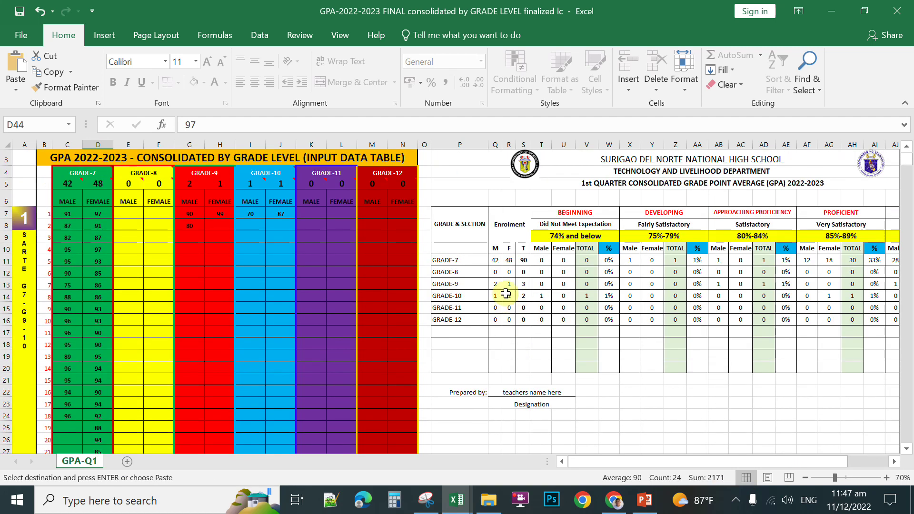
left_click_drag(436, 260, 842, 260)
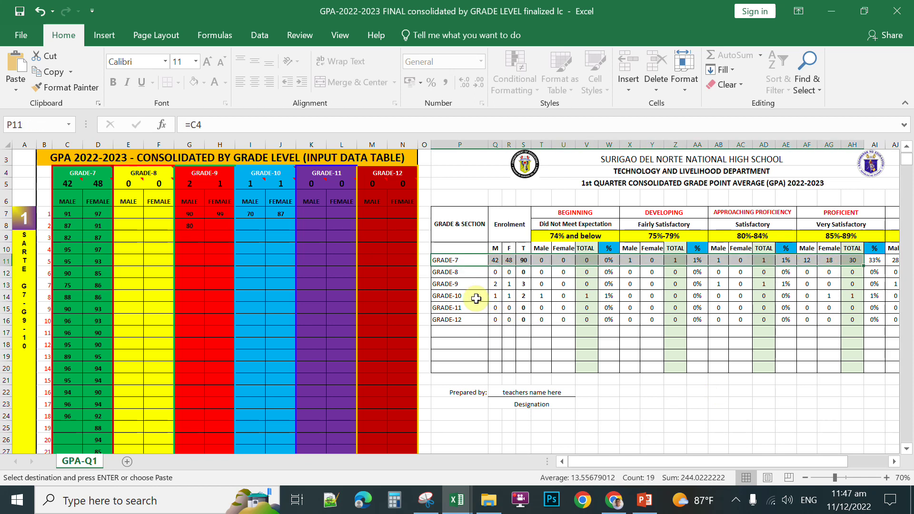
scroll(381, 306, "down", 2)
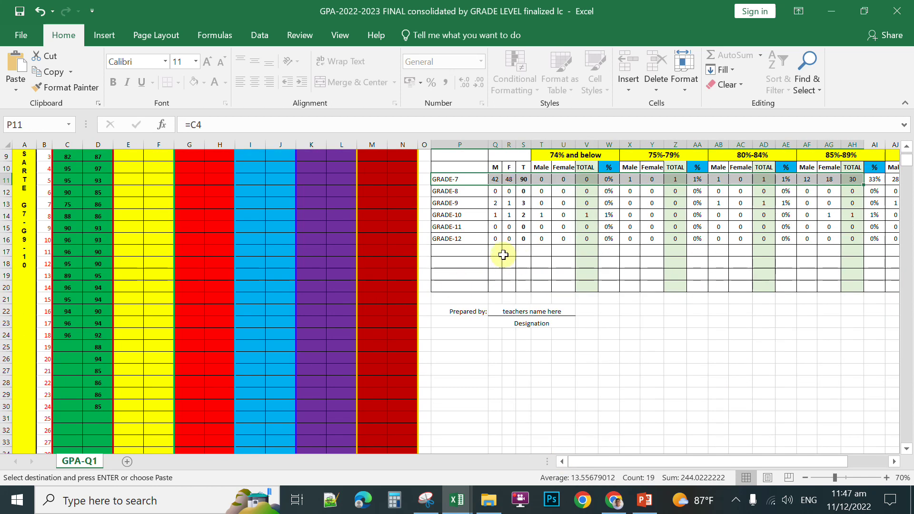
scroll(402, 313, "up", 3)
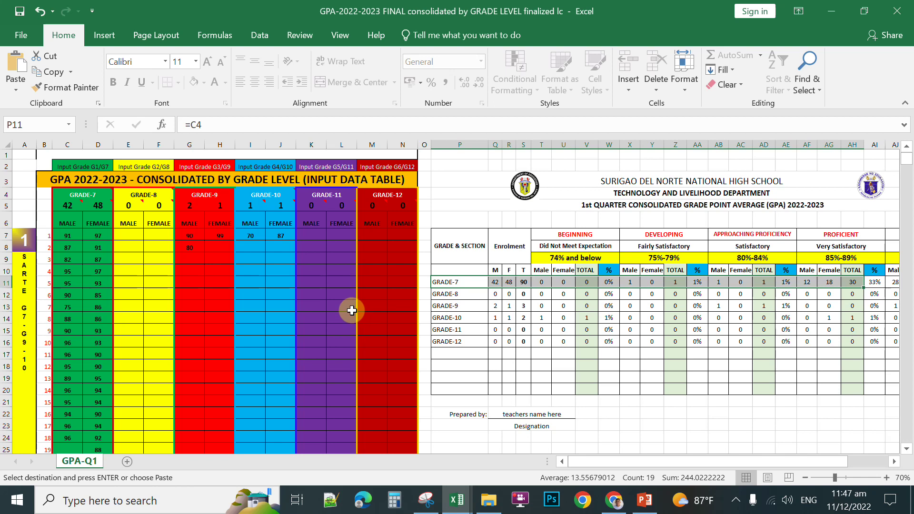
Step: Paste the grades as values into the GRADE-11 male column and the GRADE-12 female column from N7
right_click(308, 236)
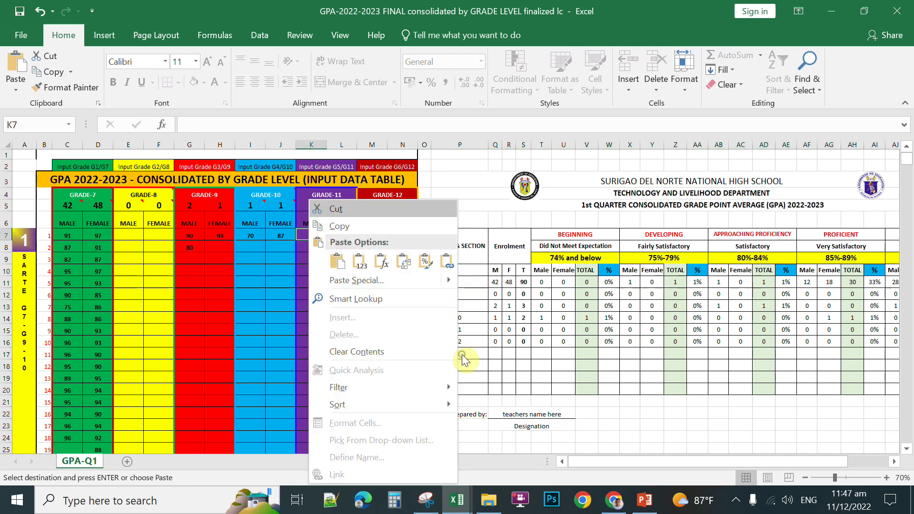
left_click(359, 264)
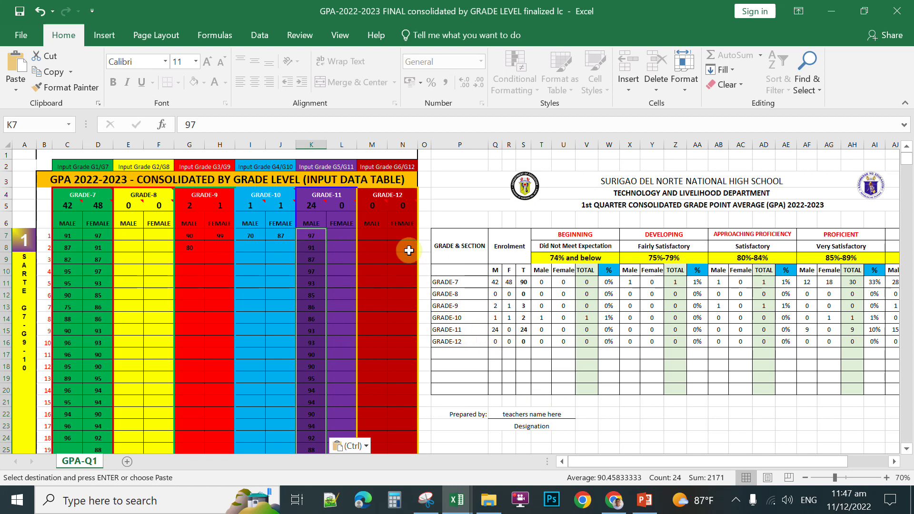
left_click(403, 236)
right_click(403, 236)
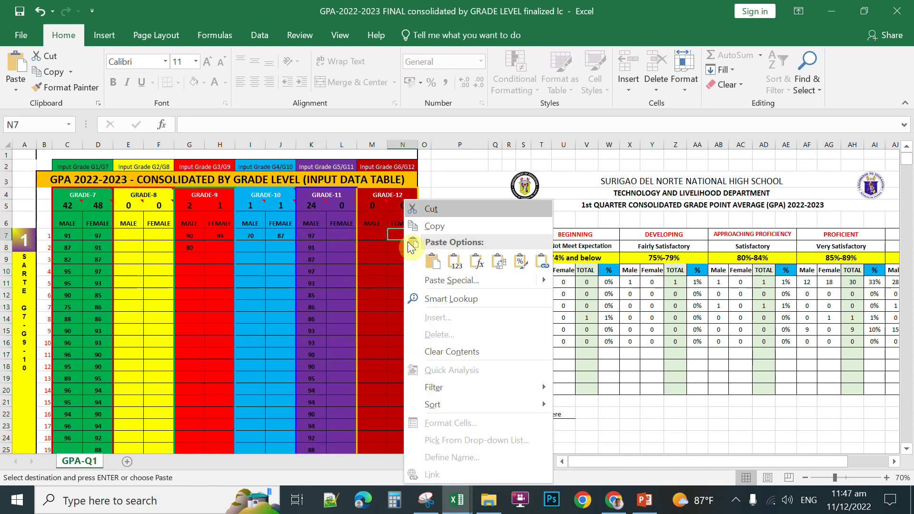
left_click(452, 264)
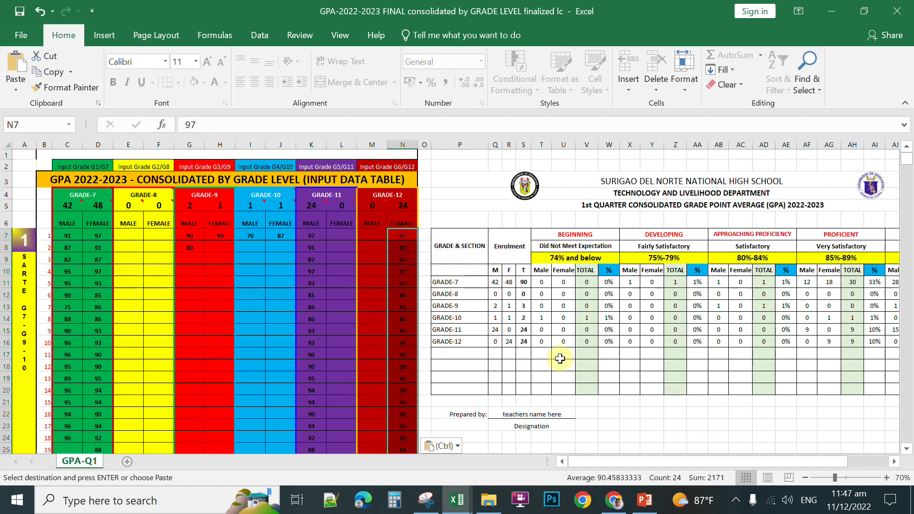
scroll(556, 357, "down", 1)
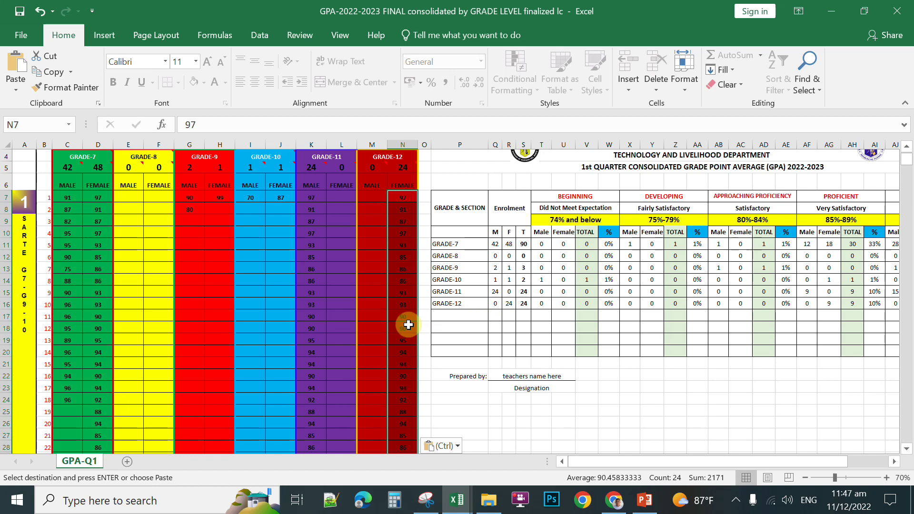
scroll(310, 302, "down", 5)
scroll(341, 295, "up", 6)
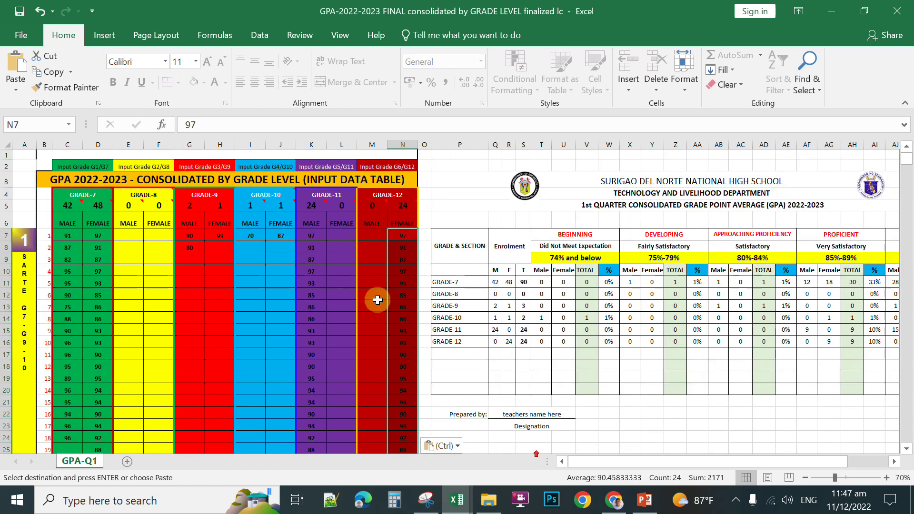
left_click(697, 425)
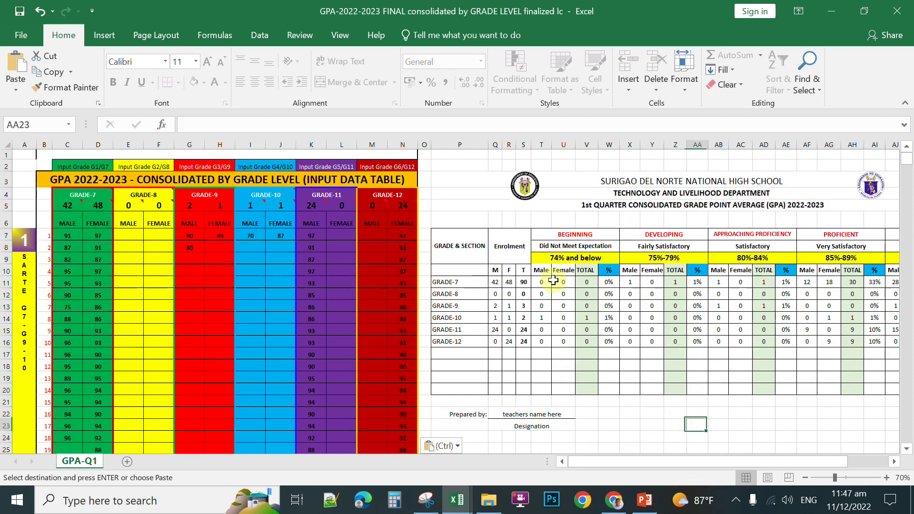
Step: Replace '1st' with '2ND' in the P5 heading, making it 2ND QUARTER CONSOLIDATED GPA 2022-2023
left_click(525, 185)
left_click(619, 204)
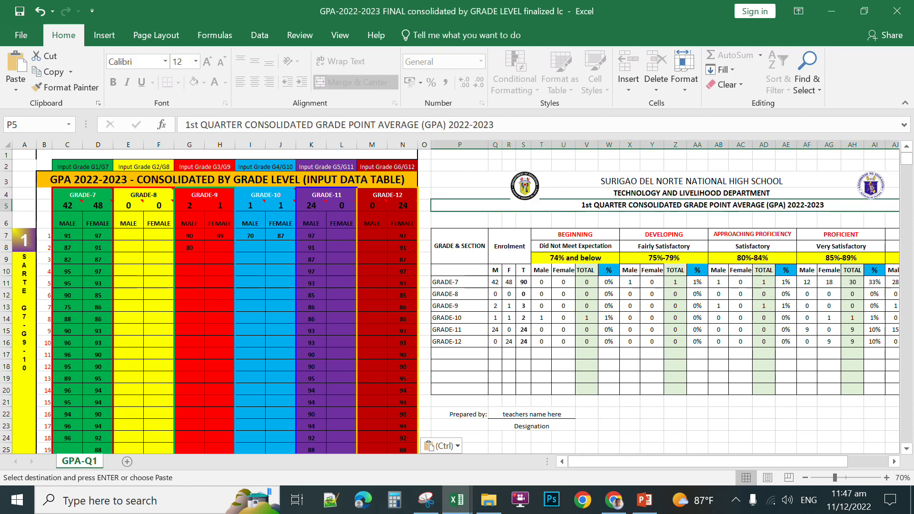
key("BackSpace")
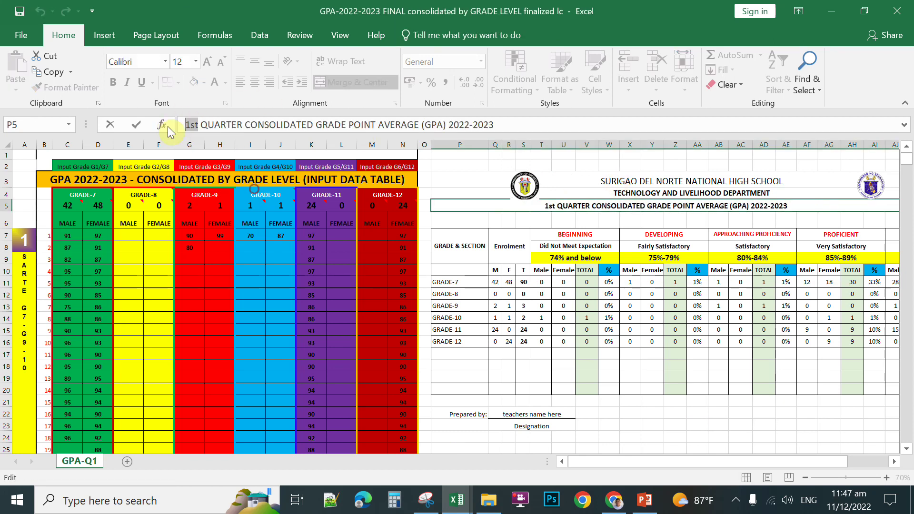
type("2ND")
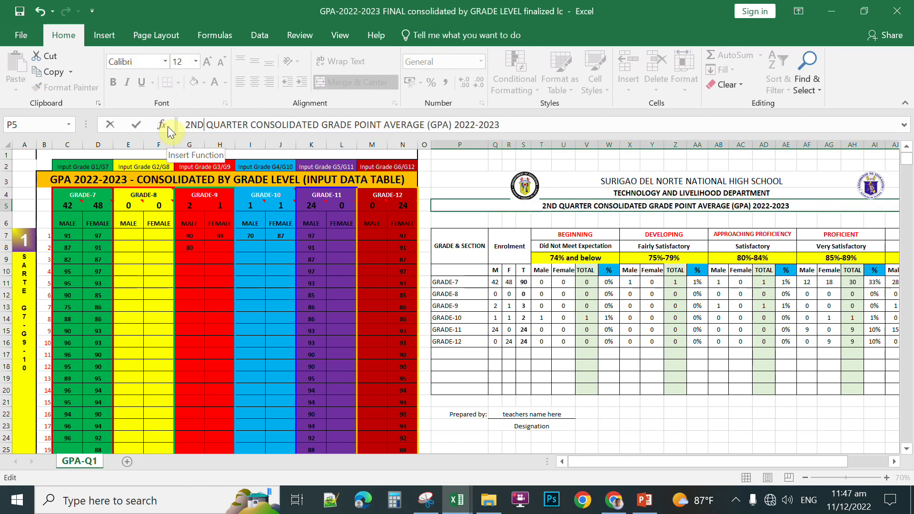
key("Return")
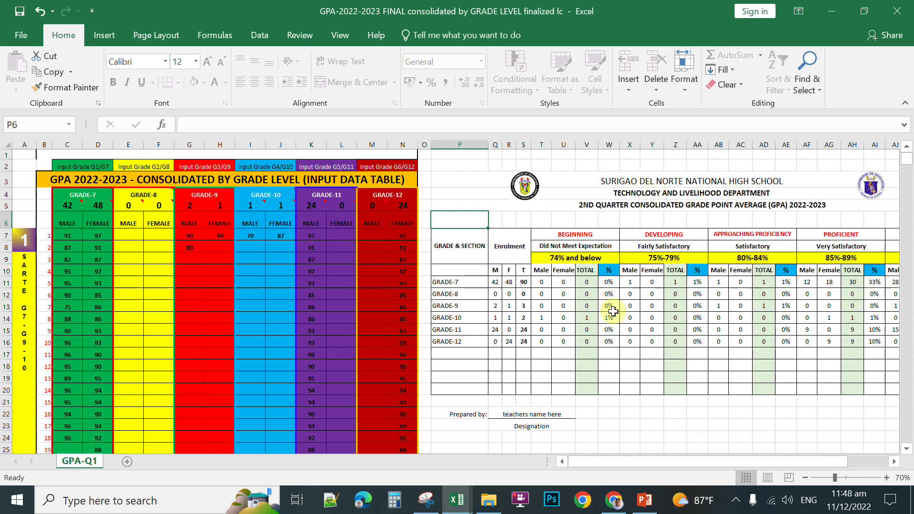
Step: Swap the heading's left logo for the snnhs logo image from the LOGO 2019 folder
left_click(556, 410)
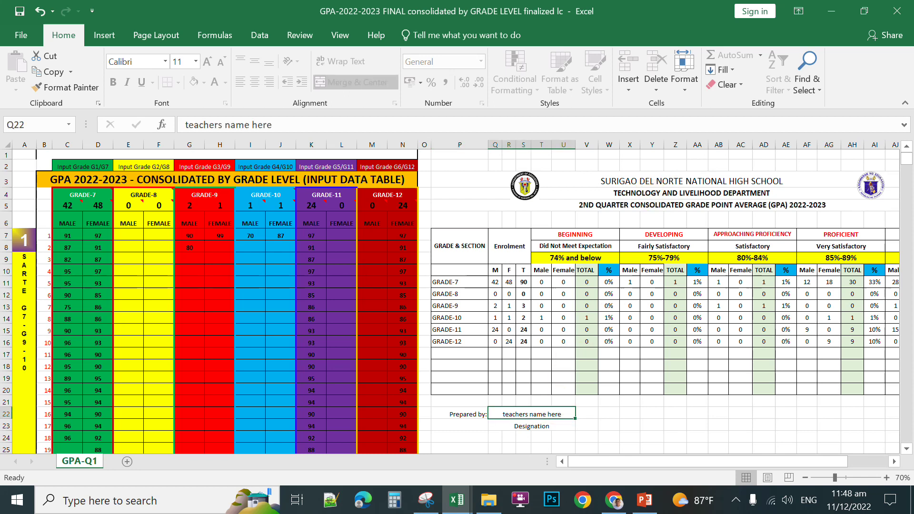
right_click(524, 187)
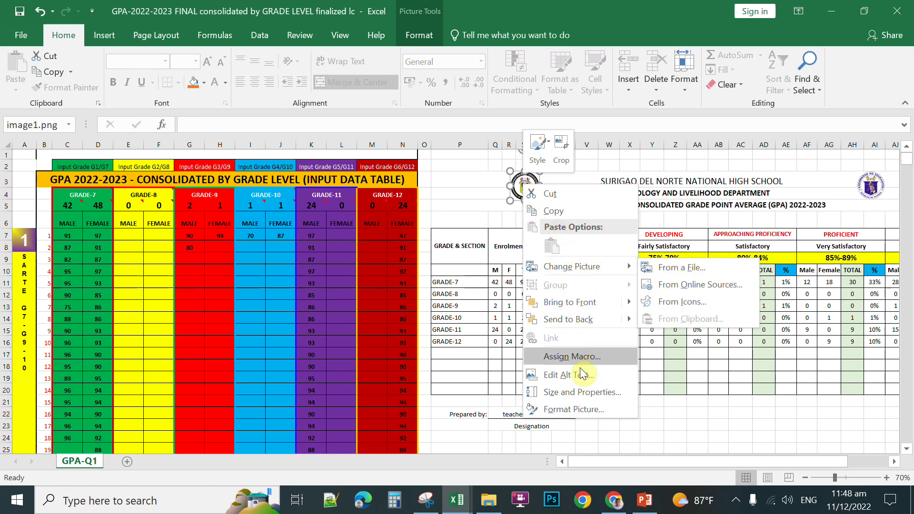
left_click(681, 267)
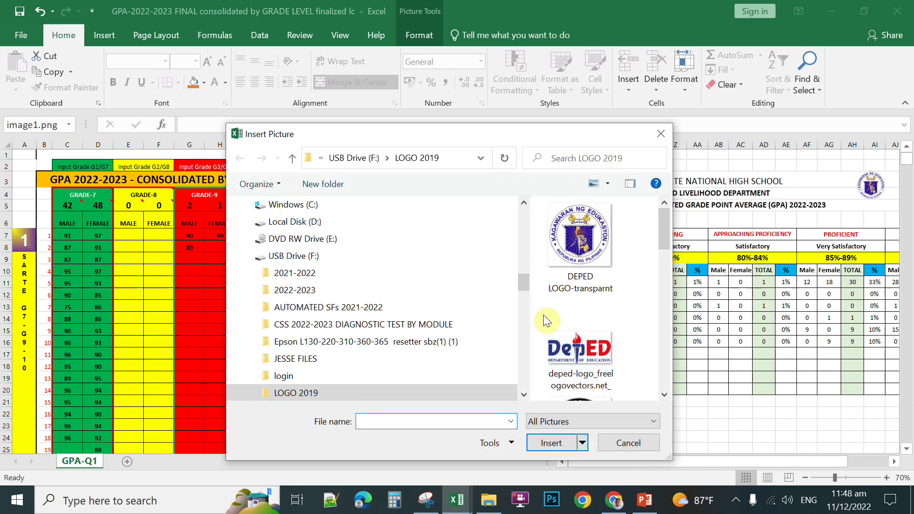
left_click_drag(665, 229, 641, 328)
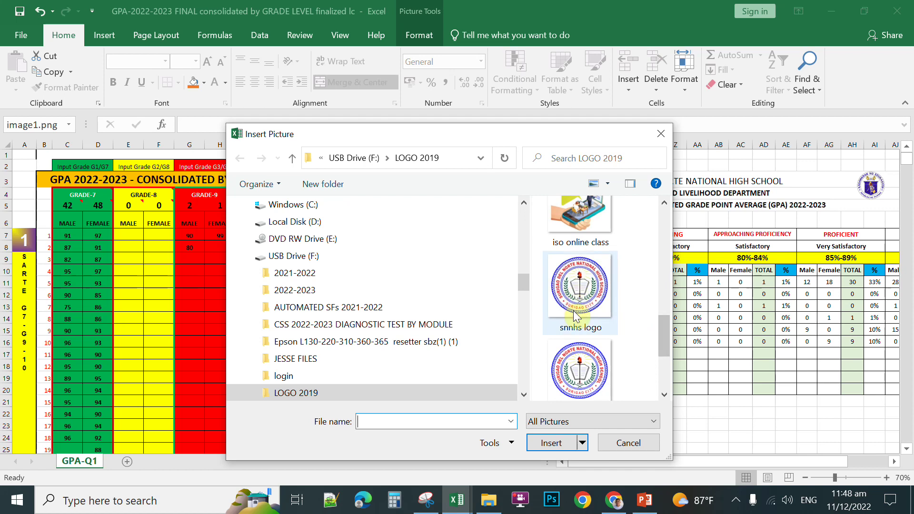
left_click(579, 352)
left_click(564, 433)
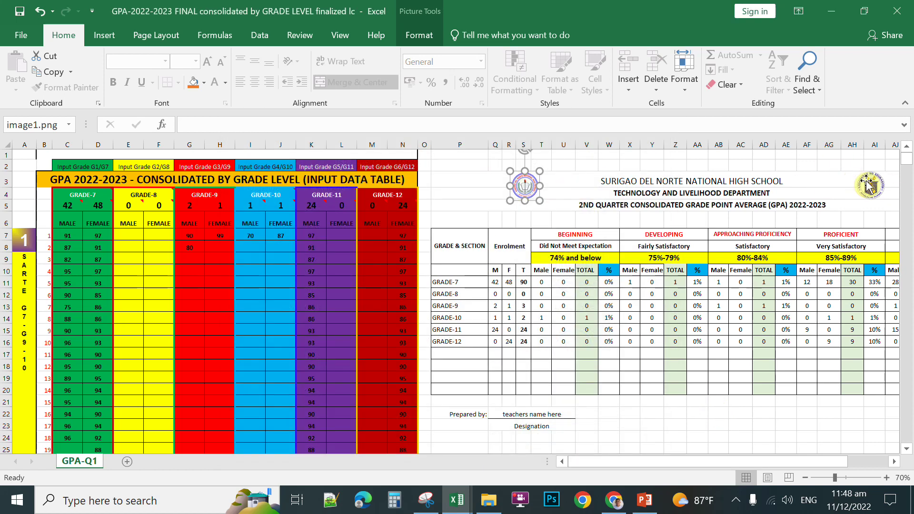
left_click(740, 424)
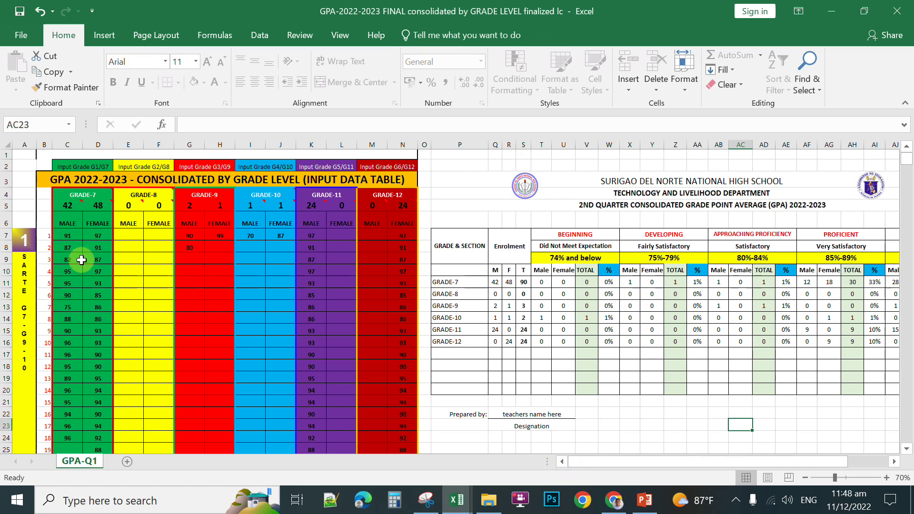
Step: Rename the GRADE-7 label in C4 to GRADE-1
mouse_move(84, 193)
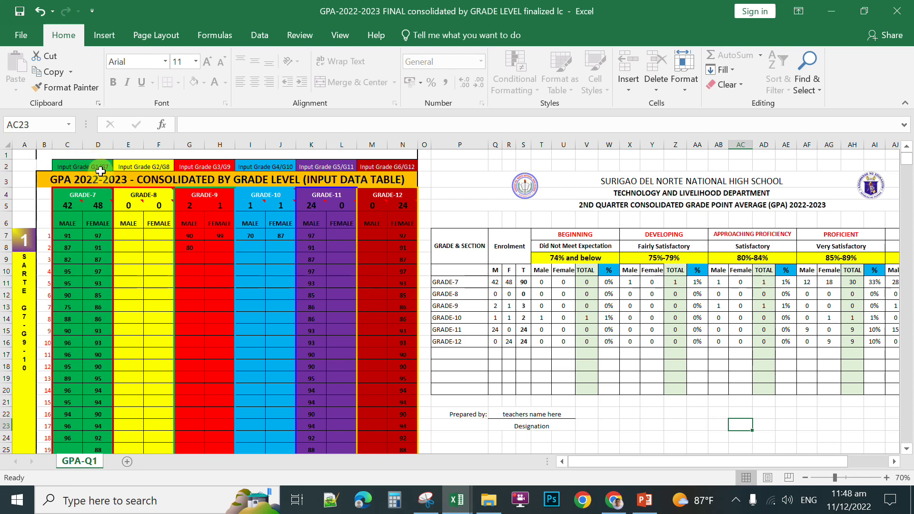
left_click(87, 194)
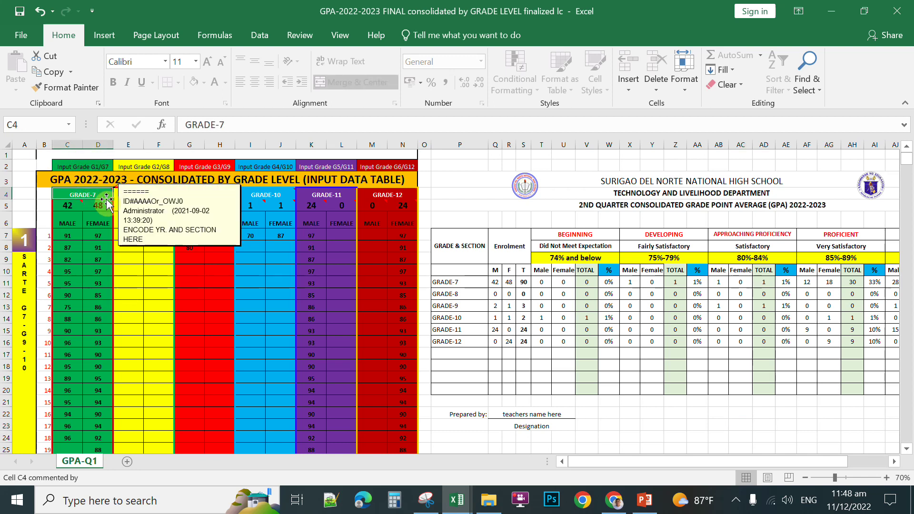
left_click(232, 125)
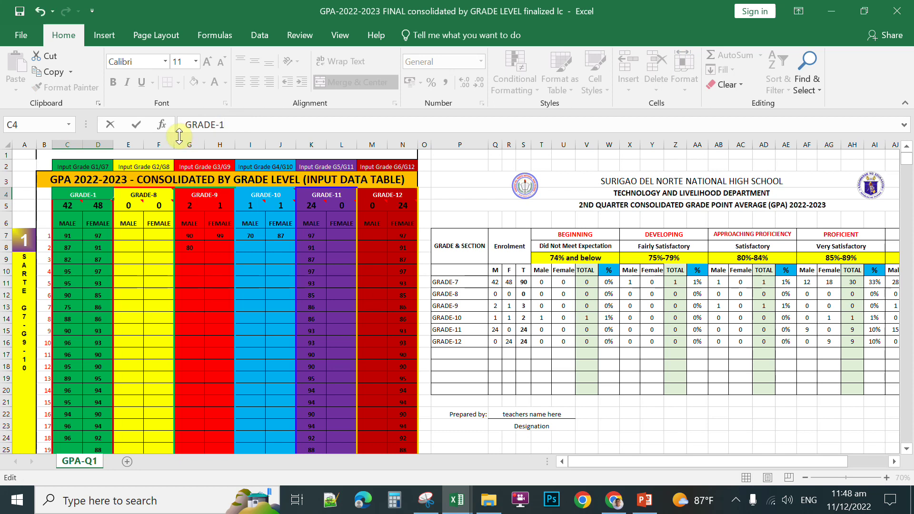
key("Return")
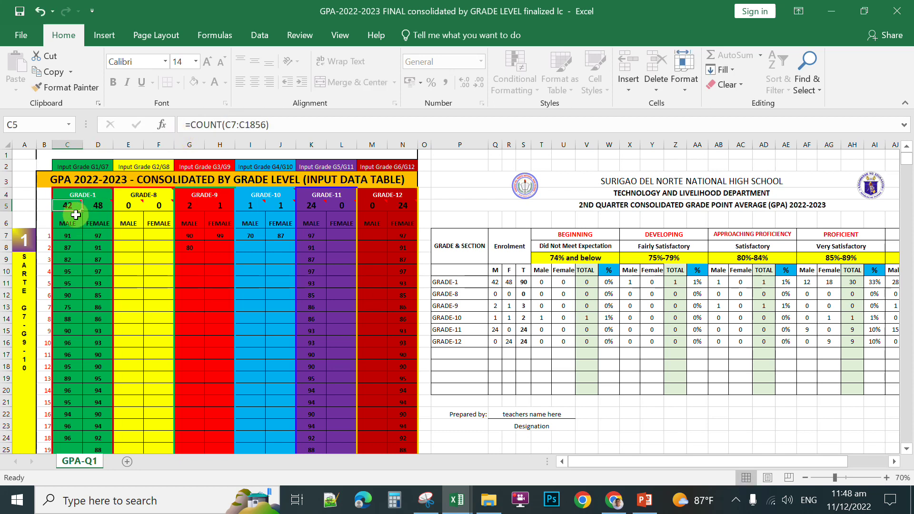
Step: Rename the GRADE-8 label in E4 to GRADE 2
left_click(65, 237)
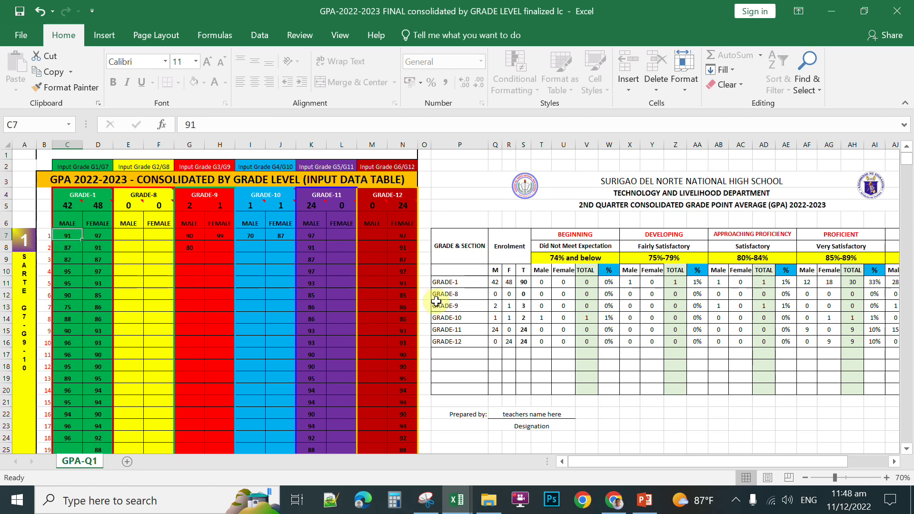
left_click(157, 195)
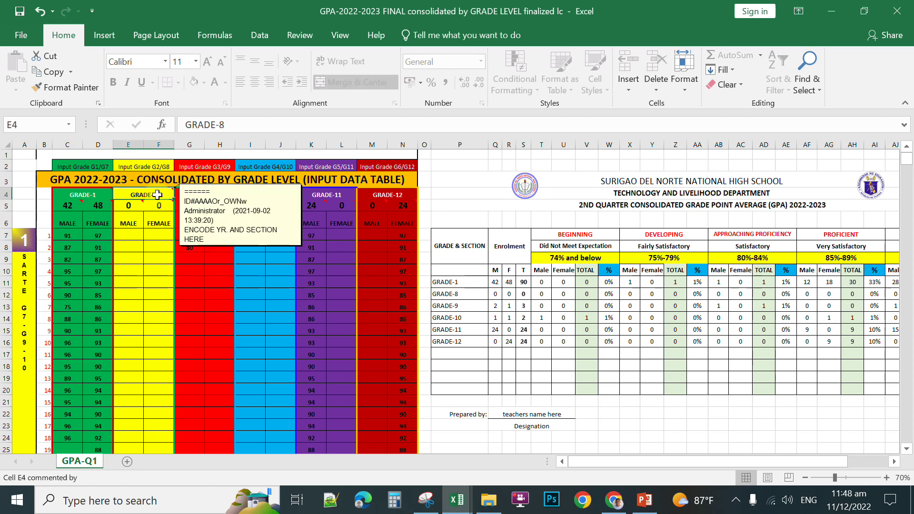
type("GR")
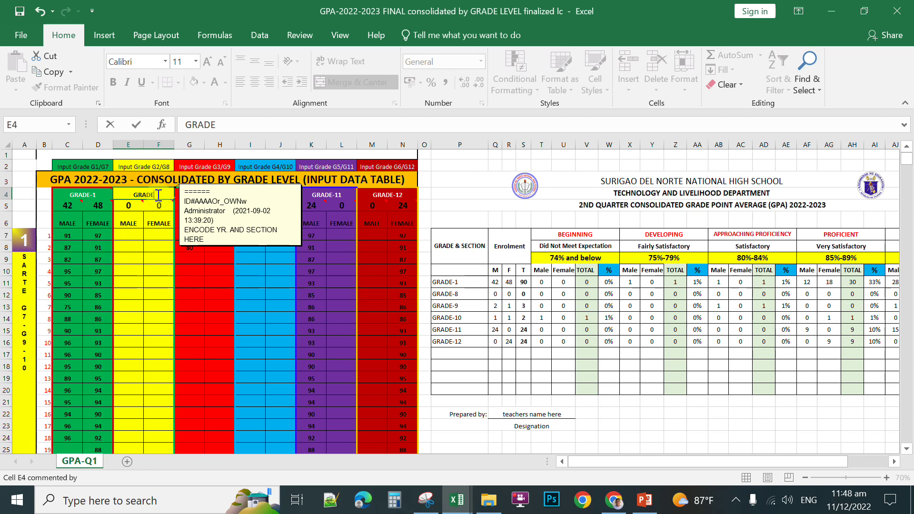
key("Return")
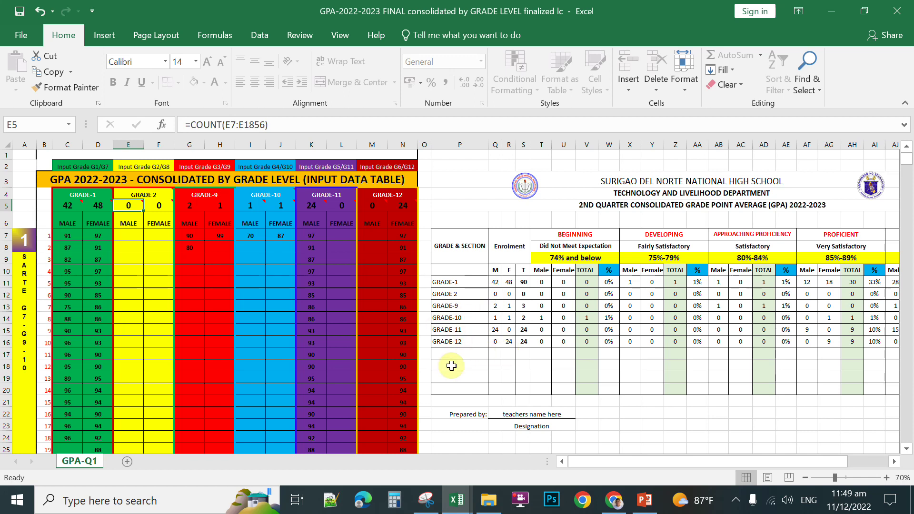
key("ctrl+p")
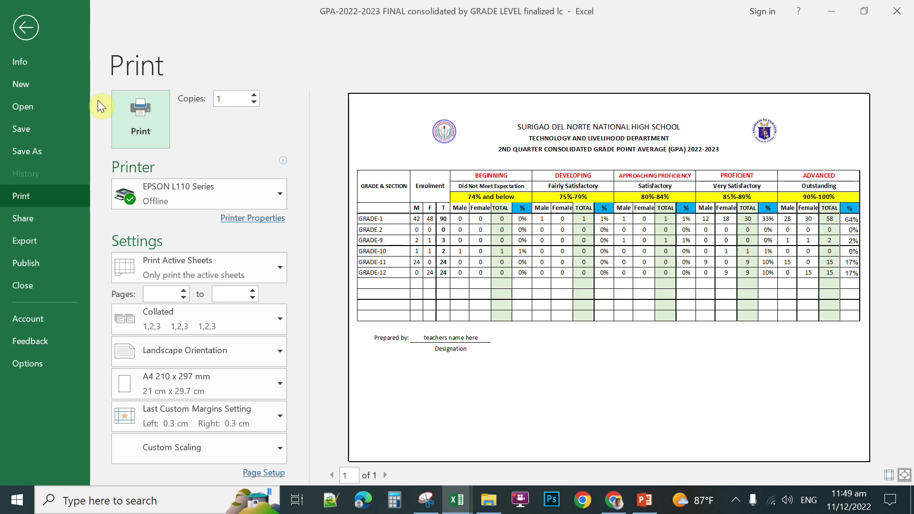
left_click(25, 27)
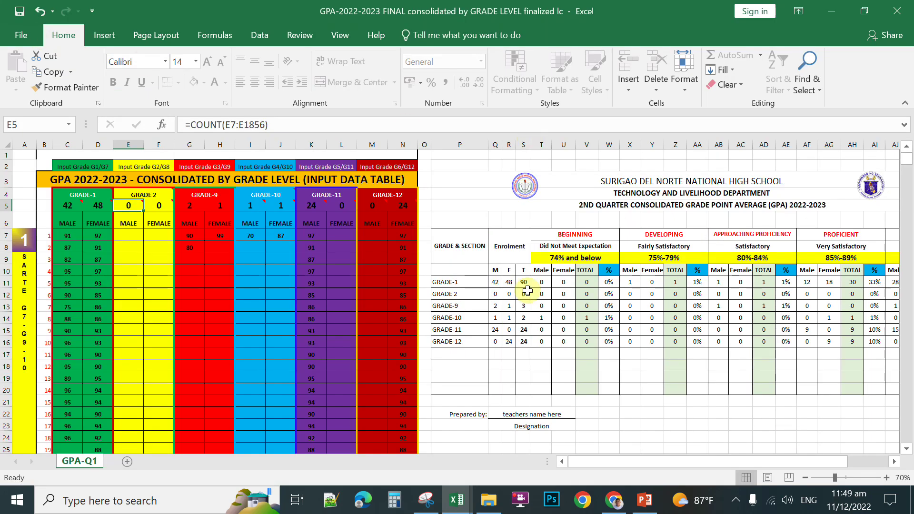